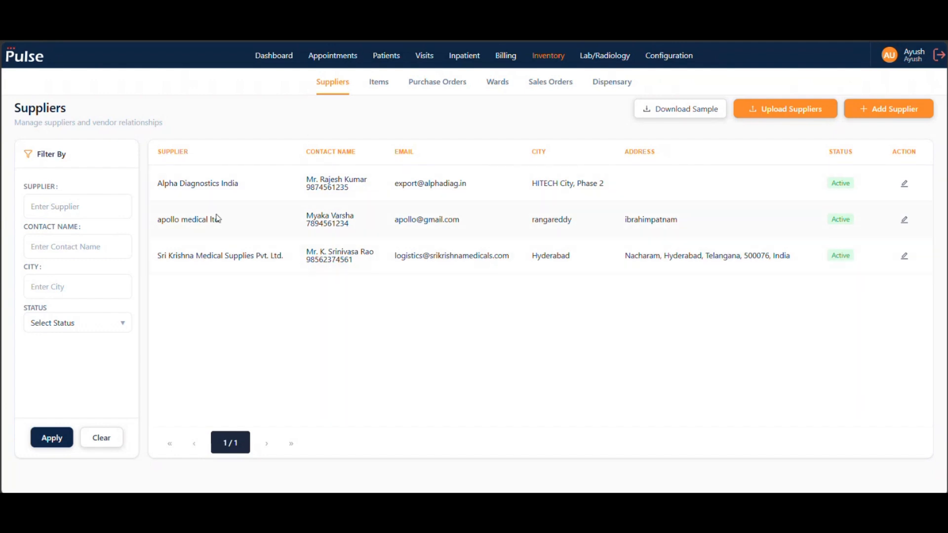
# - Open the Alpha Diagnostics India supplier record for editing, submit the supplier update and close the form
pyautogui.click(907, 181)
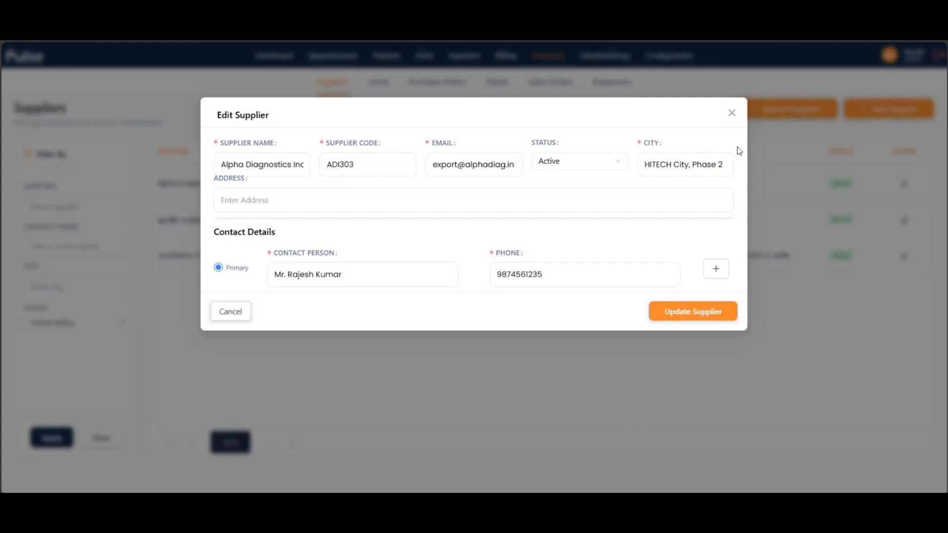
pyautogui.click(699, 312)
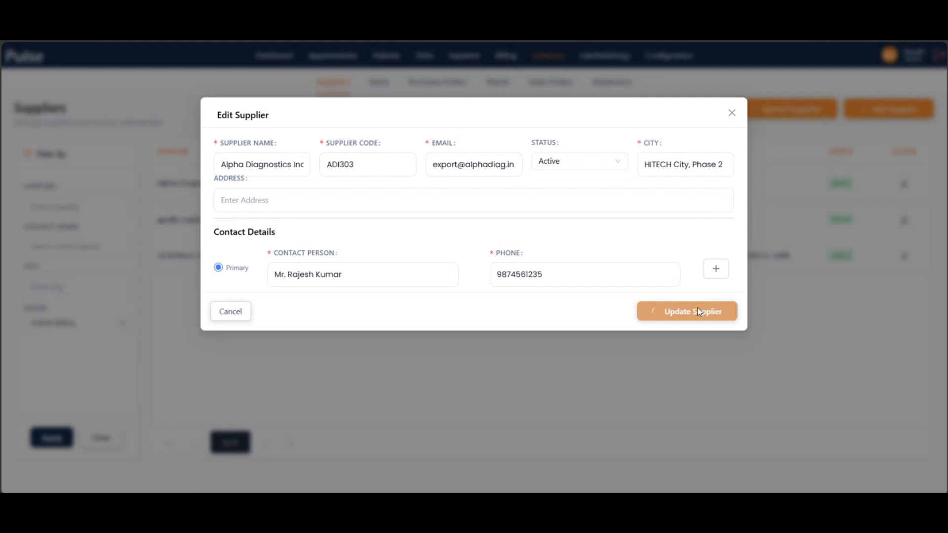
pyautogui.click(733, 114)
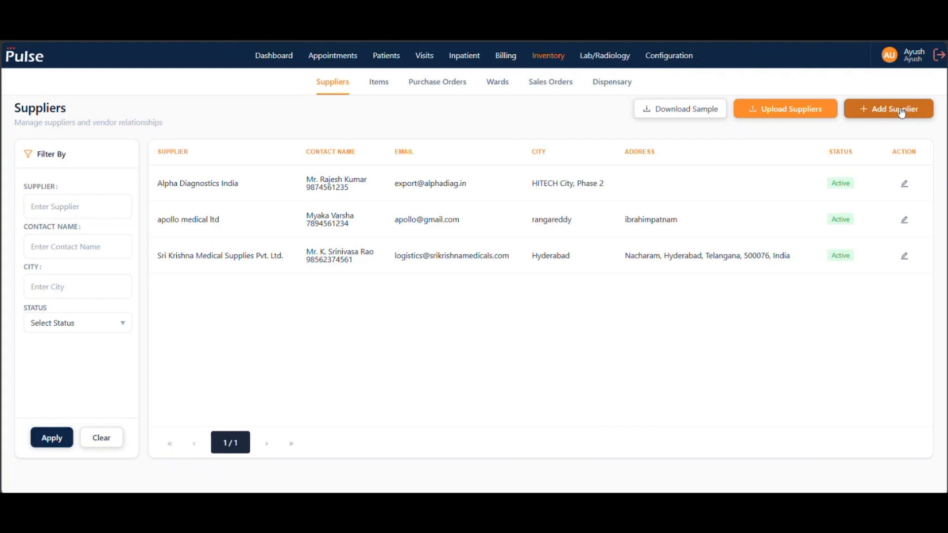
# - View the bulk supplier upload form and close it without selecting a file
pyautogui.click(804, 109)
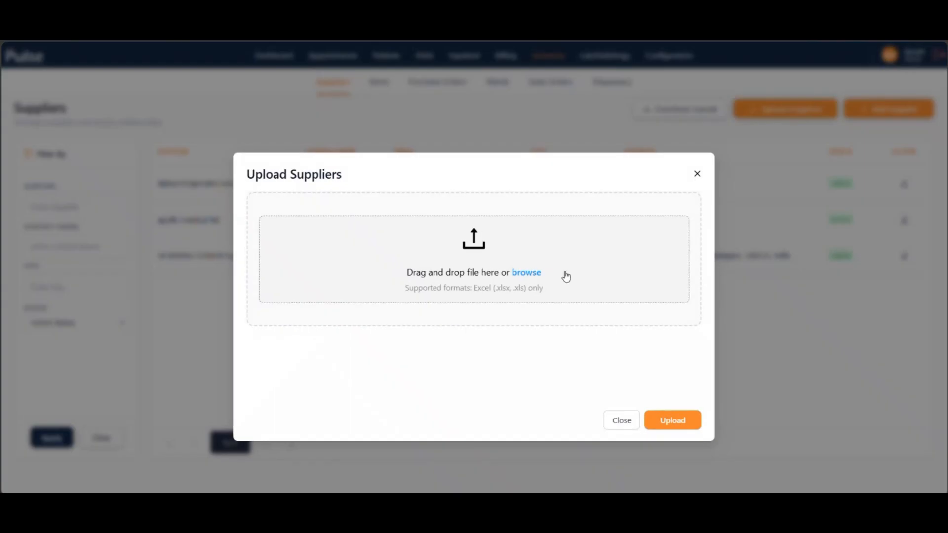
pyautogui.click(697, 175)
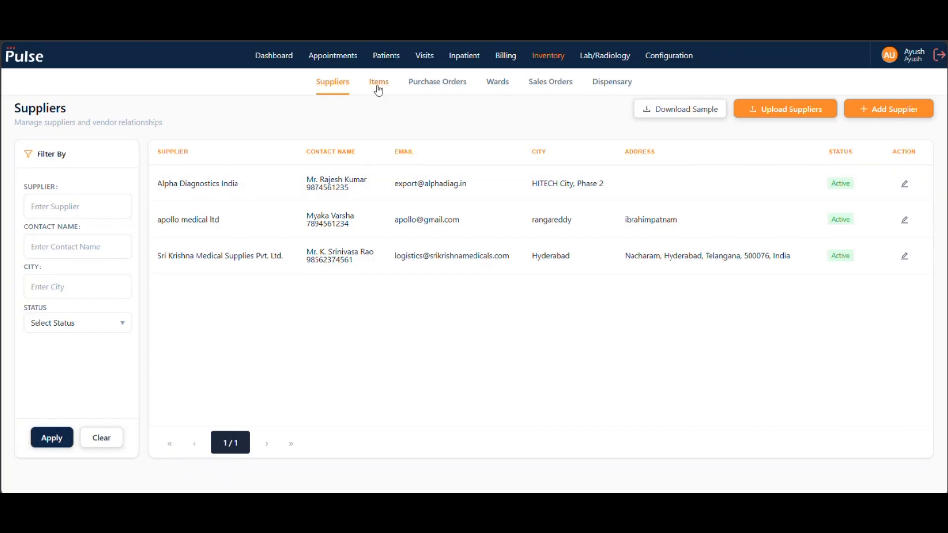
# - Review the inventory's Items, Purchase Orders, Wards, Sales Orders and Dispensary pages, and return to the supplier list
pyautogui.click(379, 84)
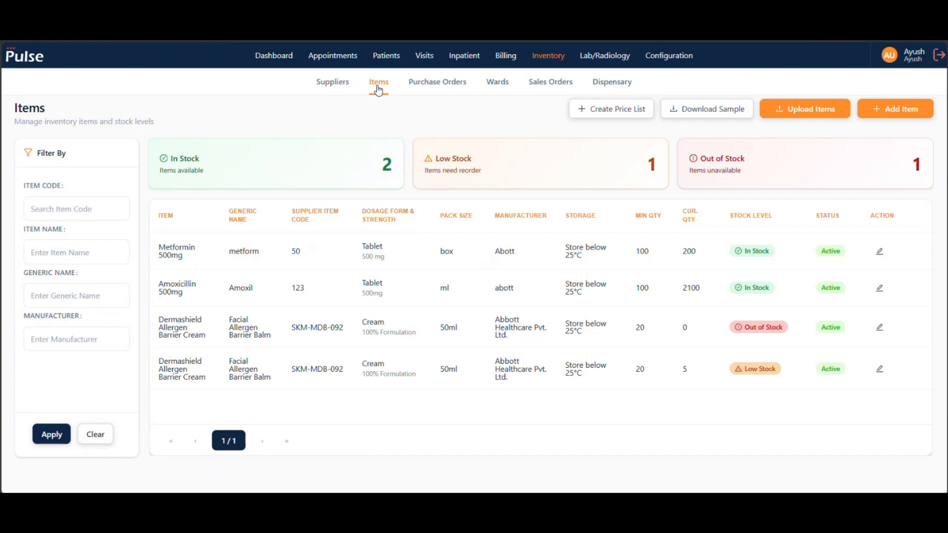
pyautogui.click(435, 83)
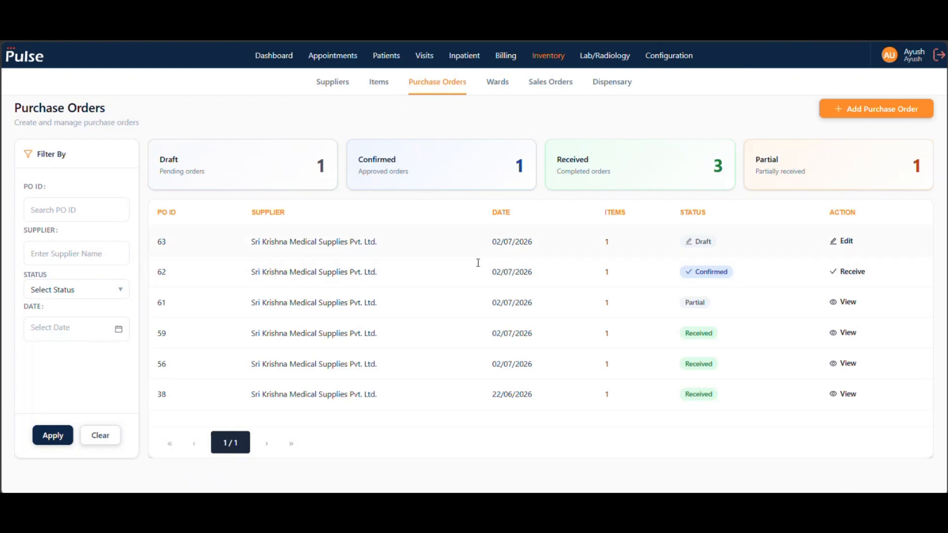
pyautogui.click(500, 88)
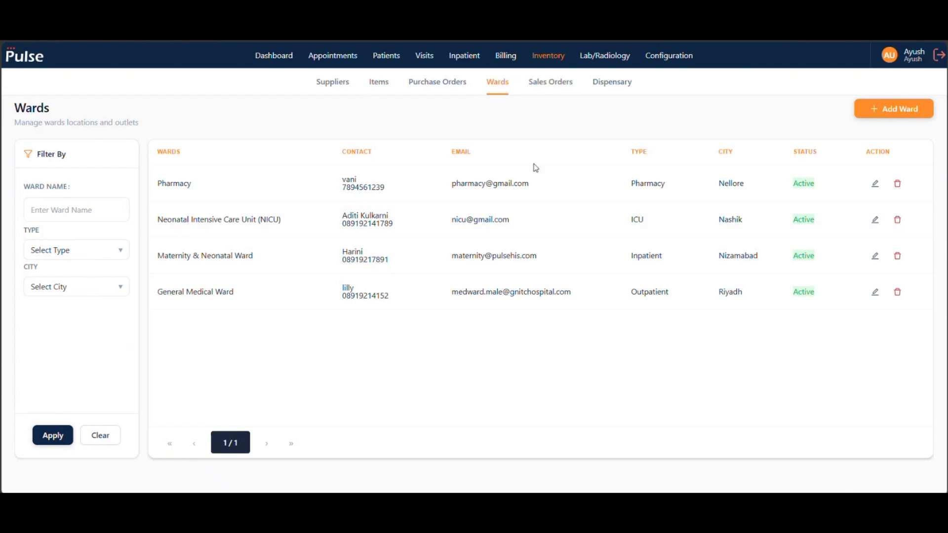
pyautogui.click(558, 82)
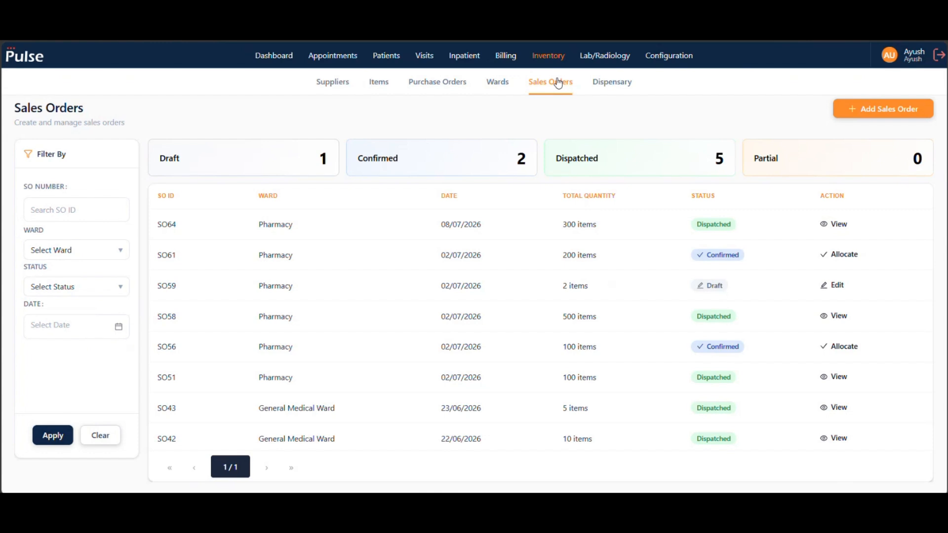
pyautogui.click(623, 82)
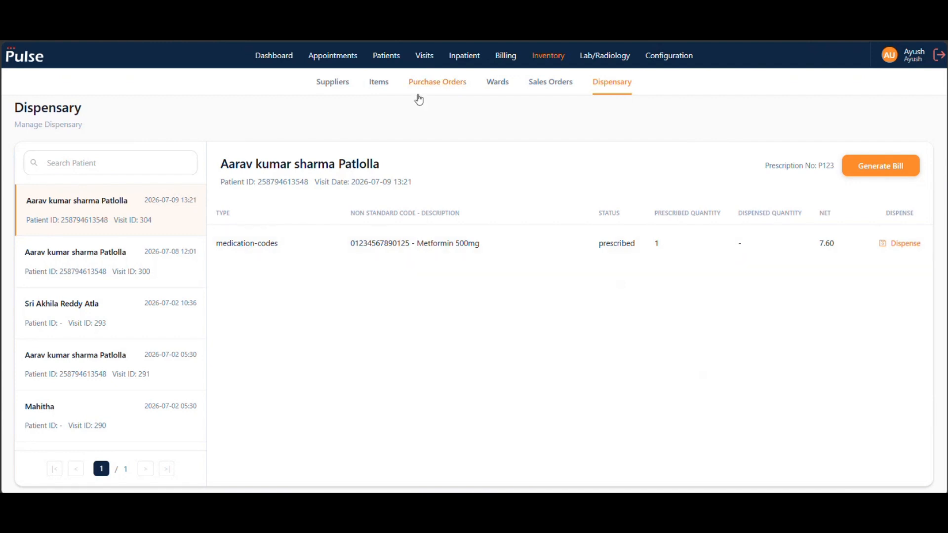
pyautogui.click(338, 81)
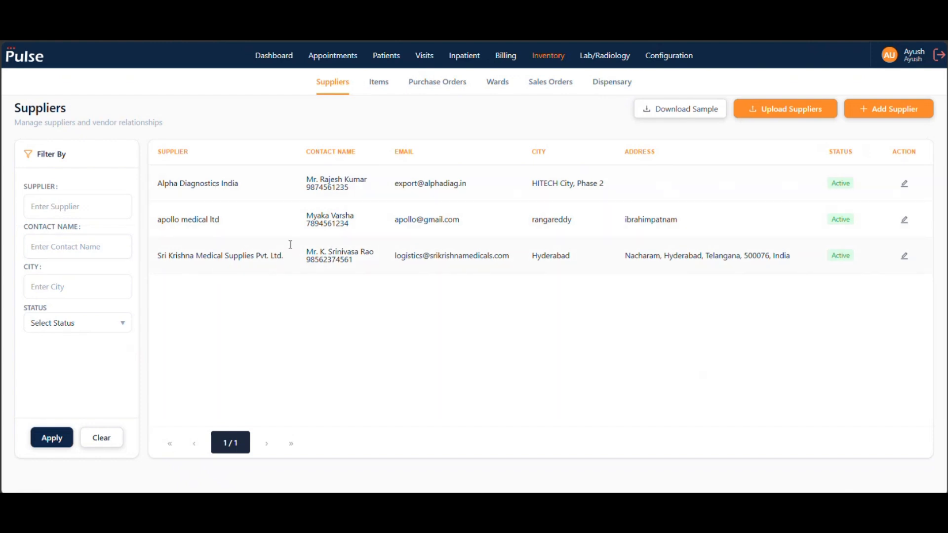
# - Open the Metformin 500mg inventory item for editing, review its details and submit the item update
pyautogui.click(380, 81)
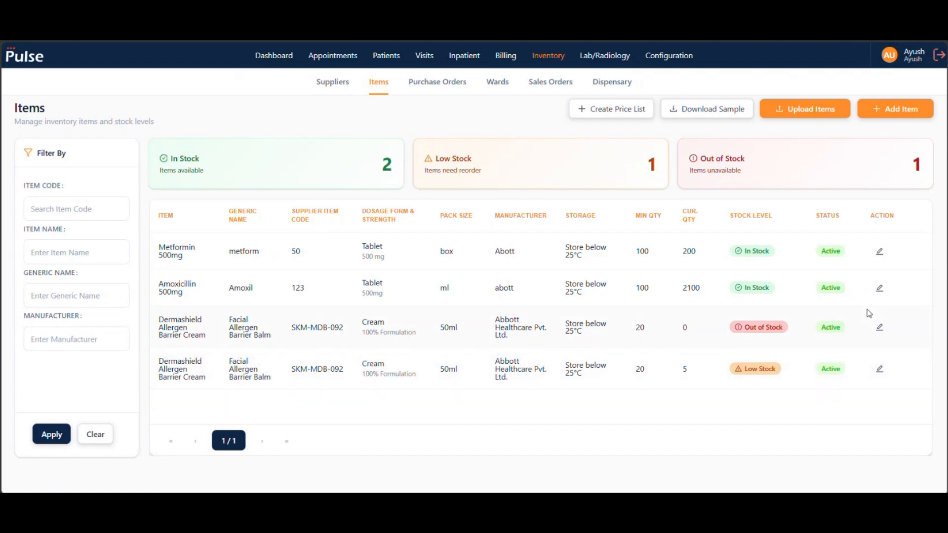
pyautogui.click(881, 254)
pyautogui.click(503, 198)
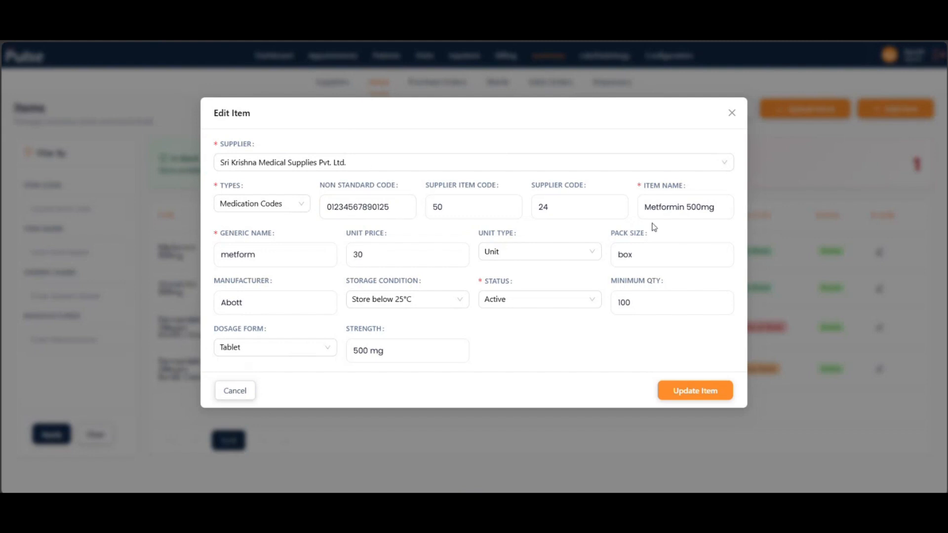
pyautogui.click(689, 211)
pyautogui.click(373, 214)
pyautogui.click(708, 387)
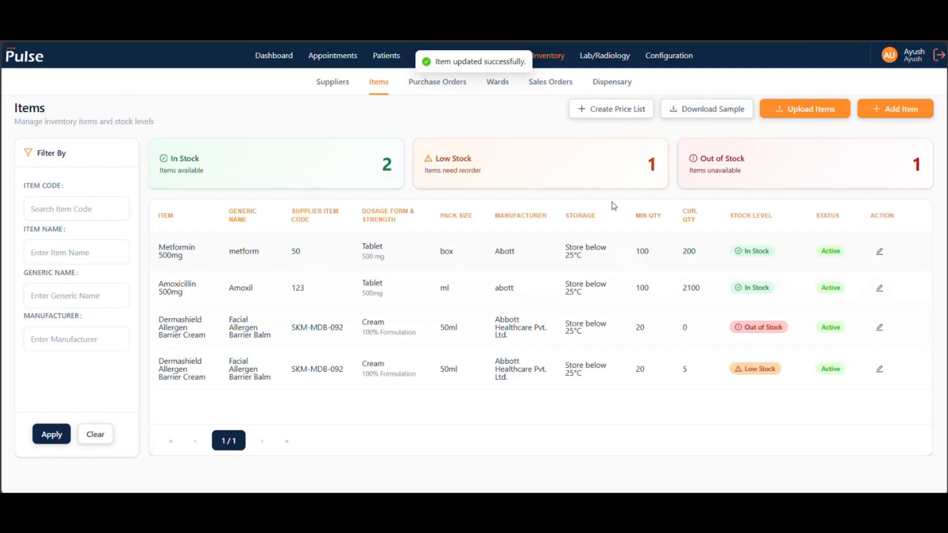
# - Start a new purchase order with Sri Krishna Medical Supplies Pvt. Ltd. as the supplier
pyautogui.click(461, 90)
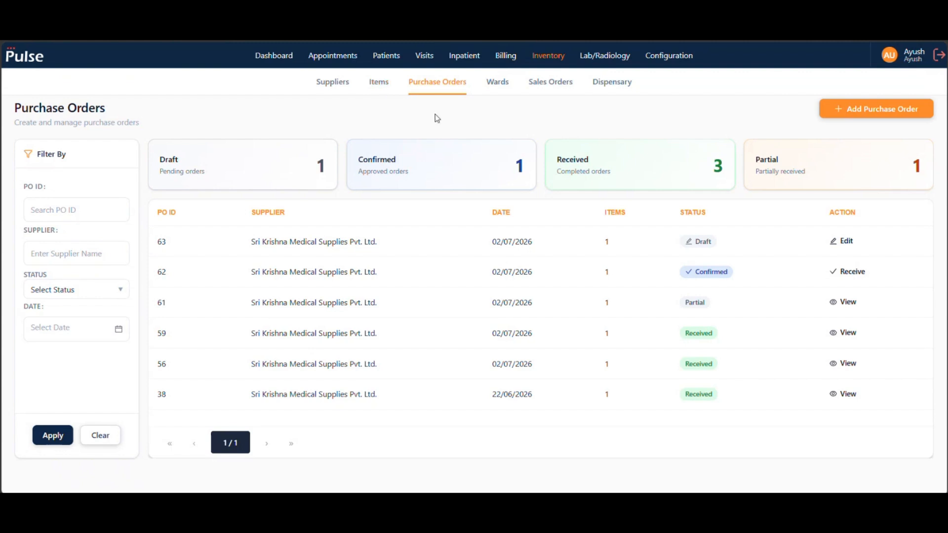
pyautogui.click(886, 121)
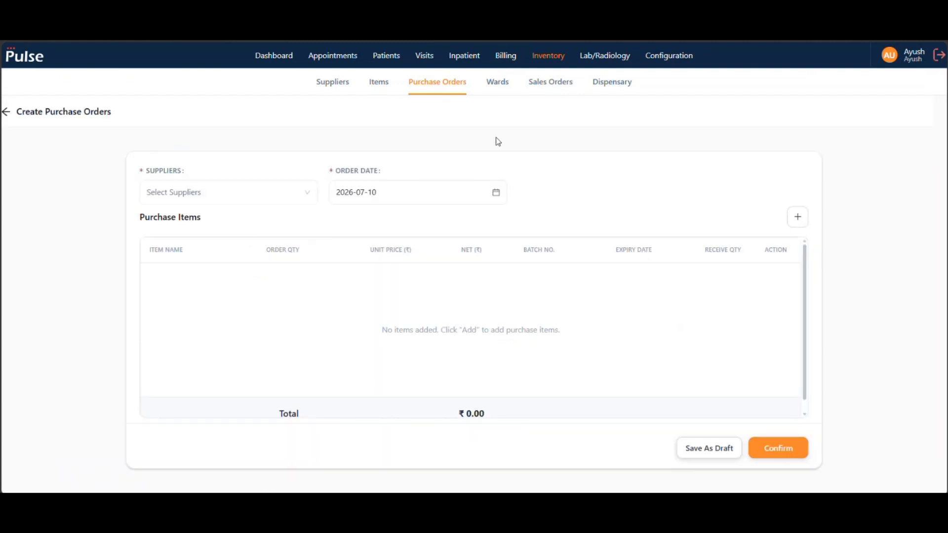
pyautogui.click(303, 194)
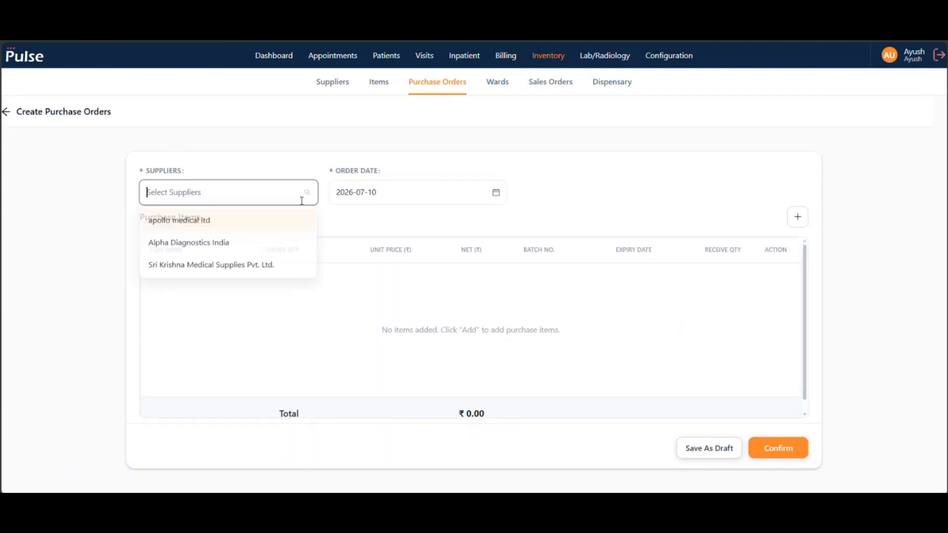
pyautogui.click(223, 276)
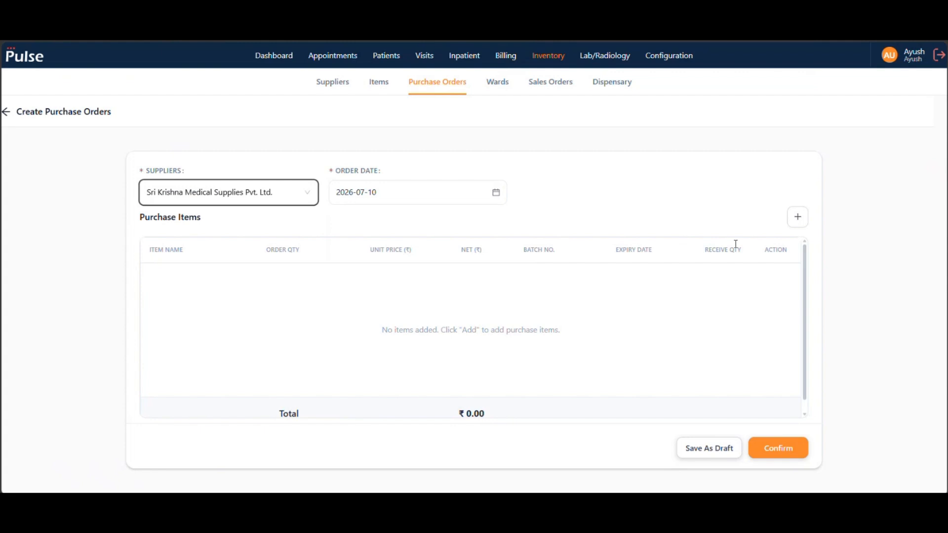
pyautogui.click(798, 216)
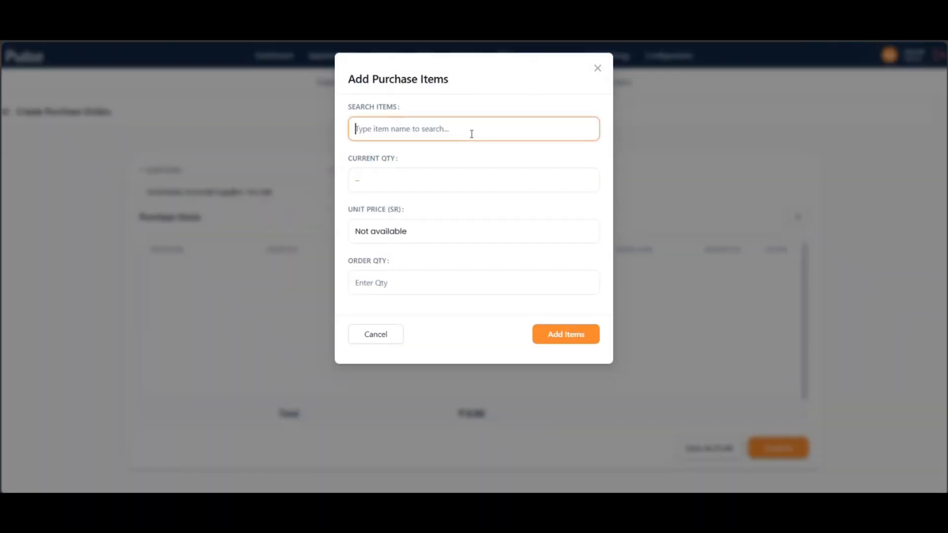
pyautogui.click(598, 68)
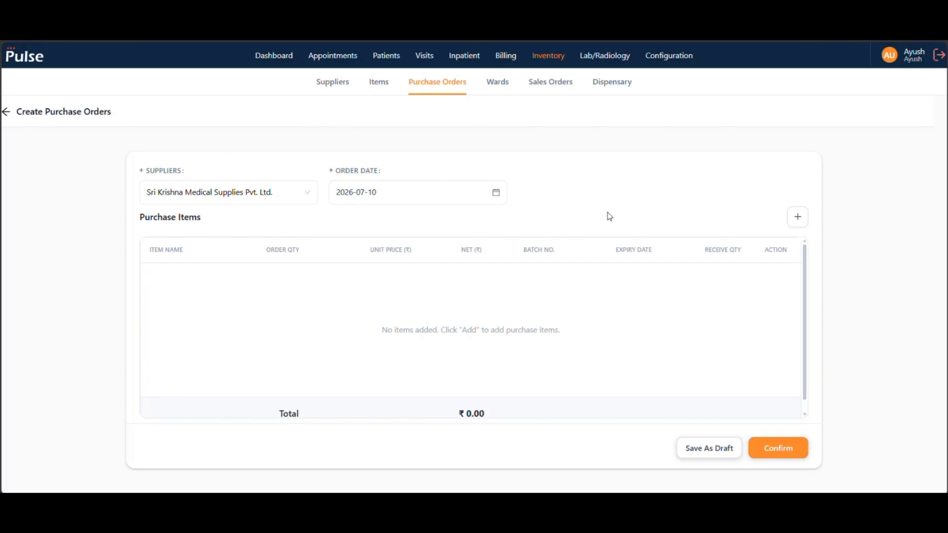
# - Add Metformin 500mg to the purchase order with an order quantity of 200
pyautogui.click(799, 217)
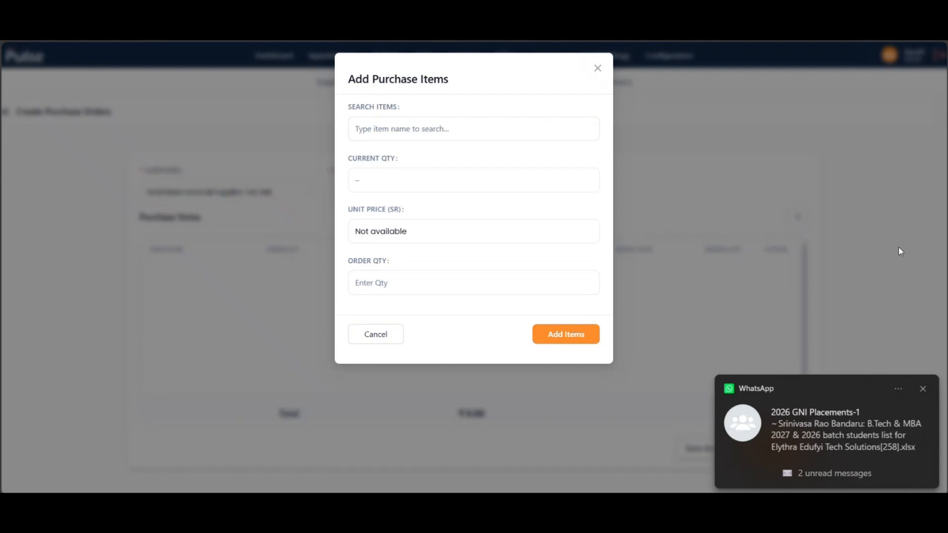
pyautogui.click(926, 390)
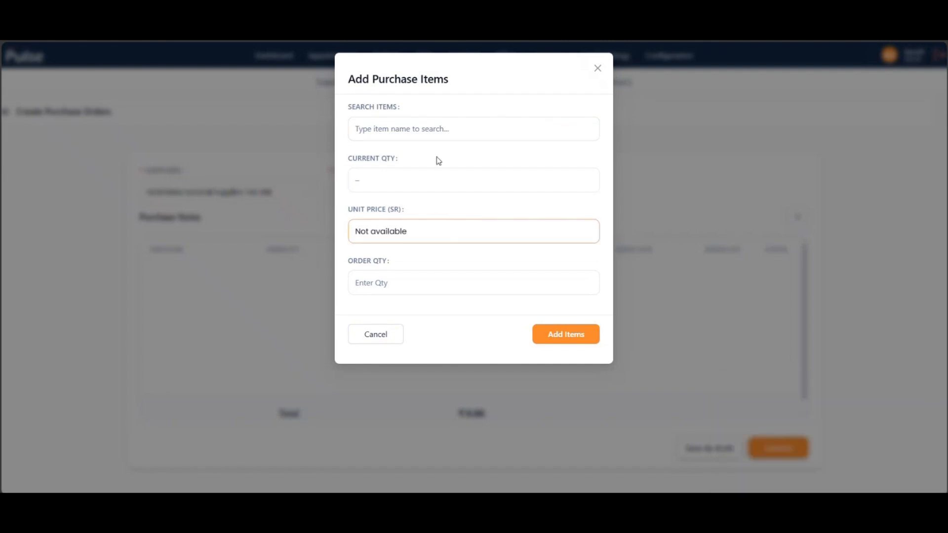
pyautogui.click(438, 137)
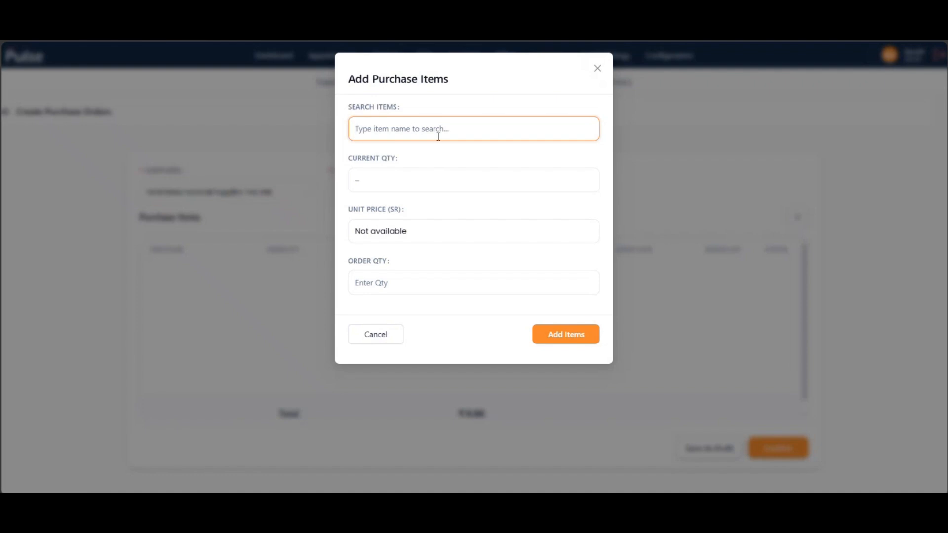
pyautogui.write('metformin')
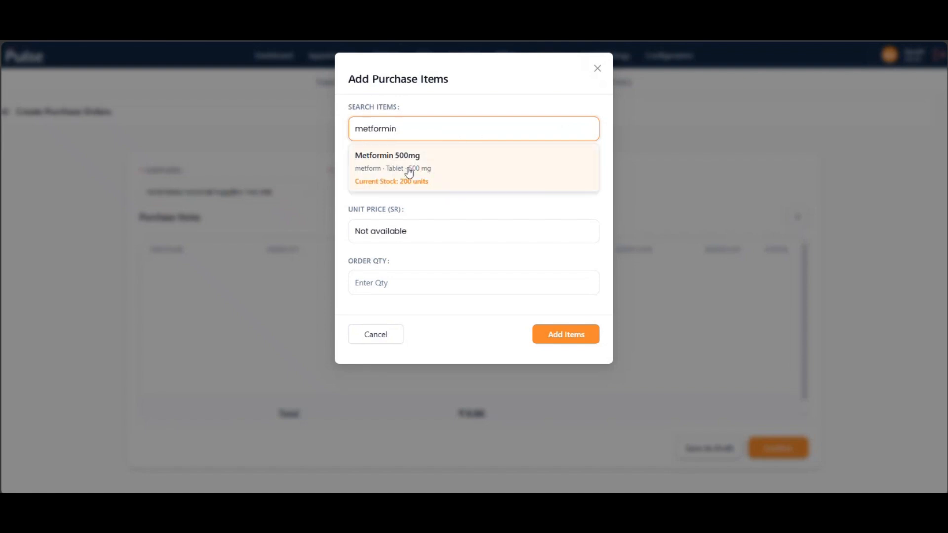
pyautogui.click(409, 171)
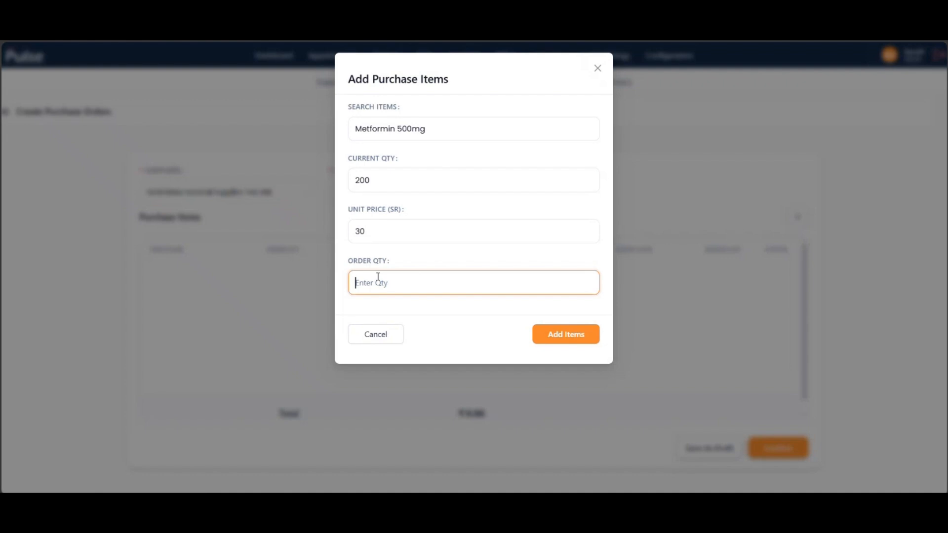
pyautogui.write('200')
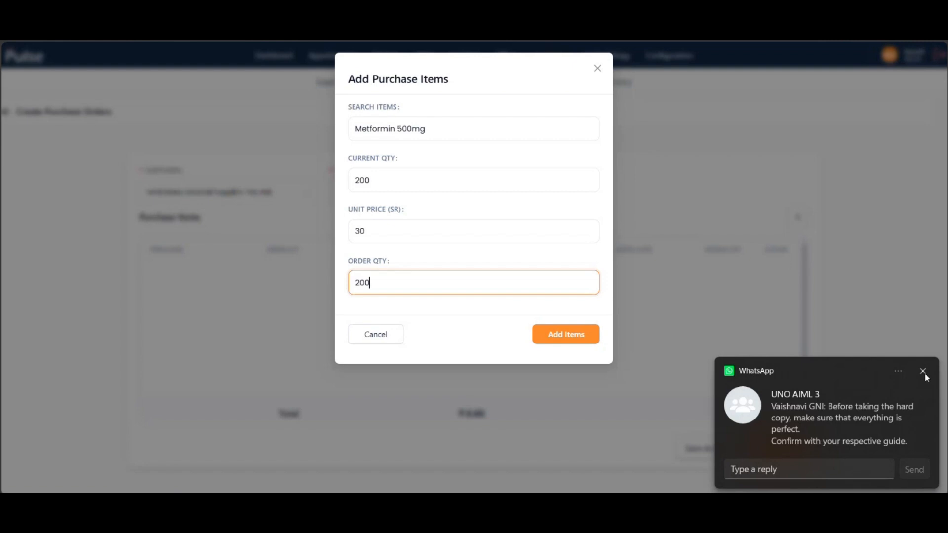
pyautogui.click(924, 372)
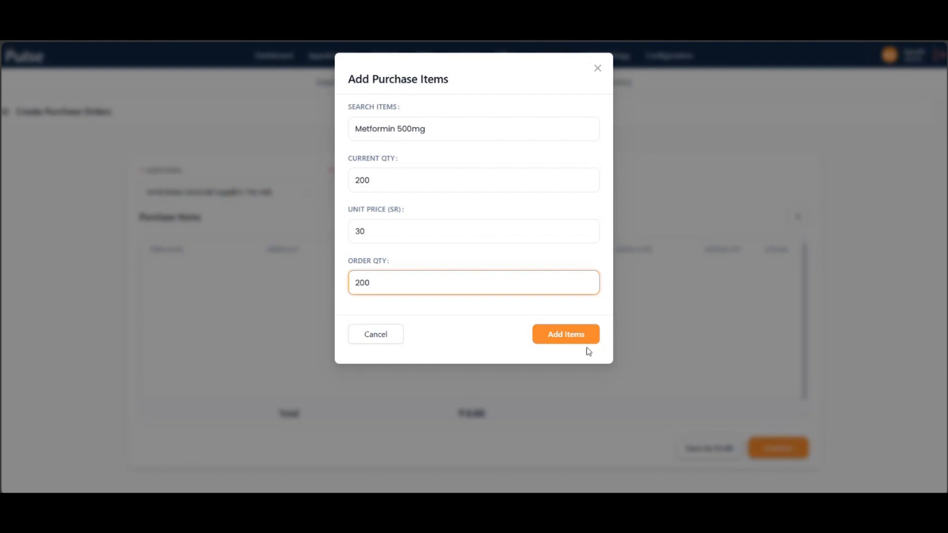
pyautogui.click(574, 336)
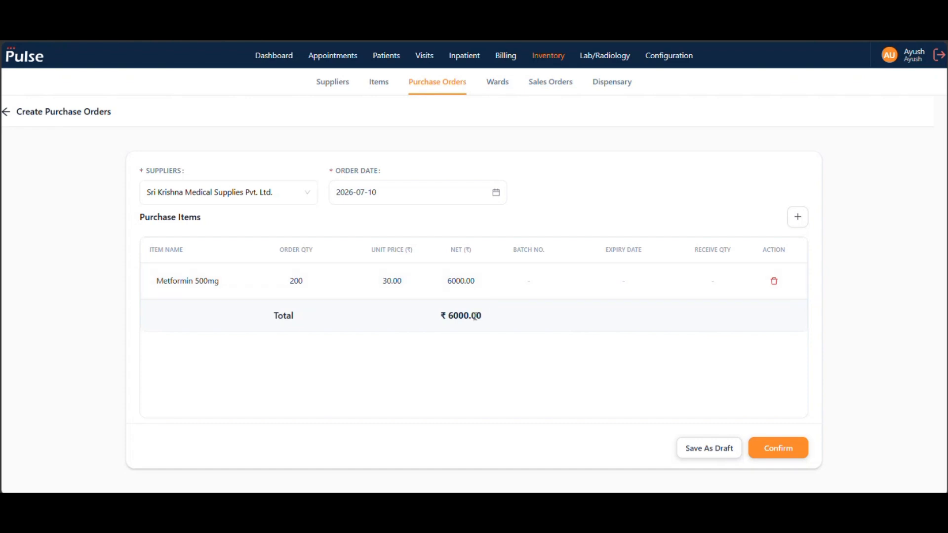
# - Review the purchase items and confirm the Metformin purchase order
pyautogui.scroll(-2, 573, 374)
pyautogui.scroll(2, 573, 374)
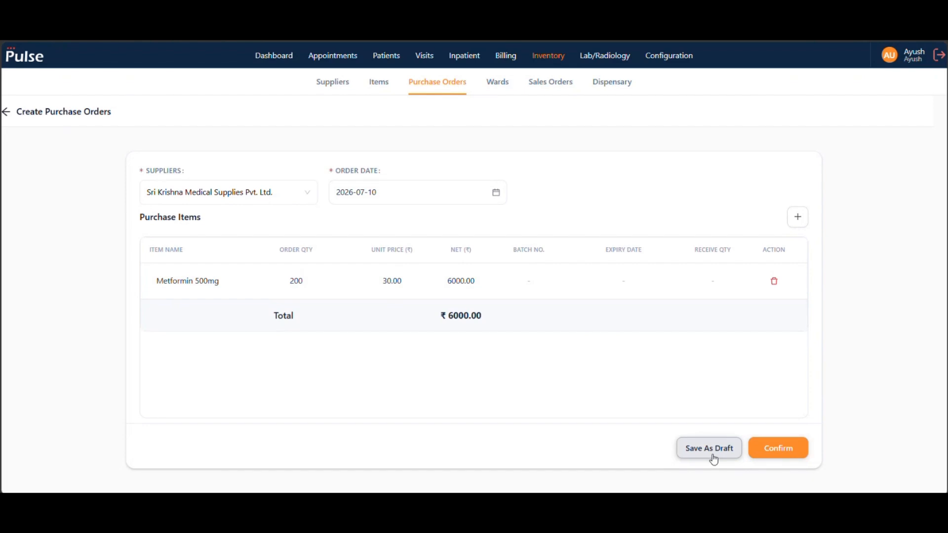
pyautogui.click(788, 451)
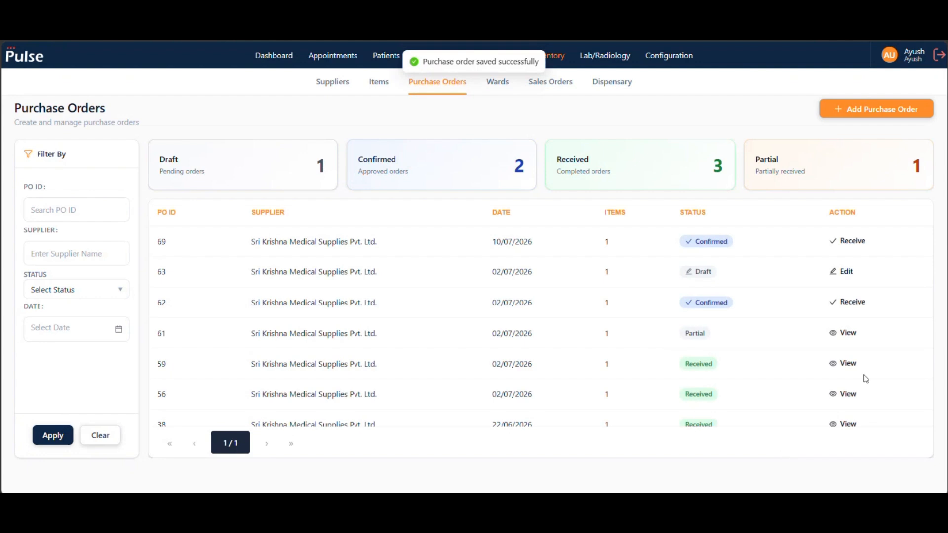
# - Open the newly confirmed purchase order for receiving and add a second batch row for Metformin 500mg
pyautogui.click(853, 246)
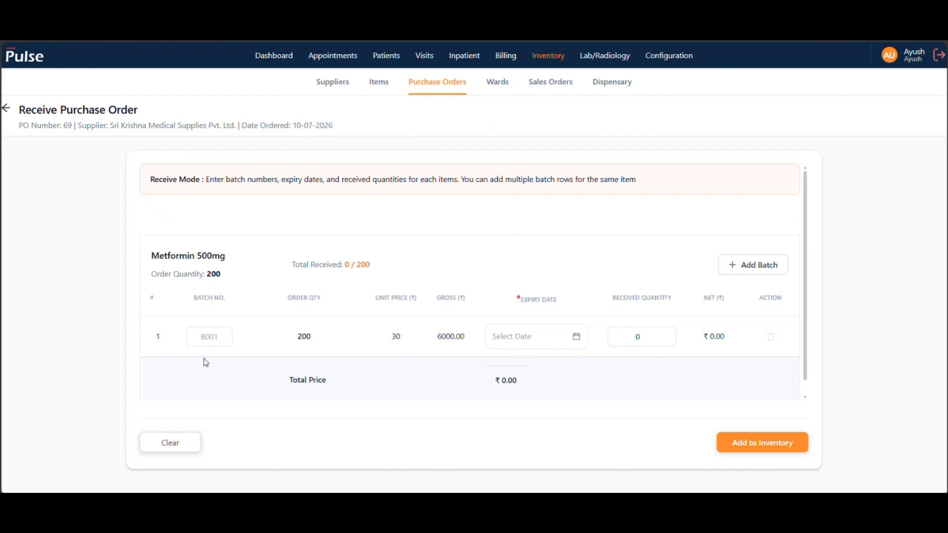
pyautogui.click(735, 266)
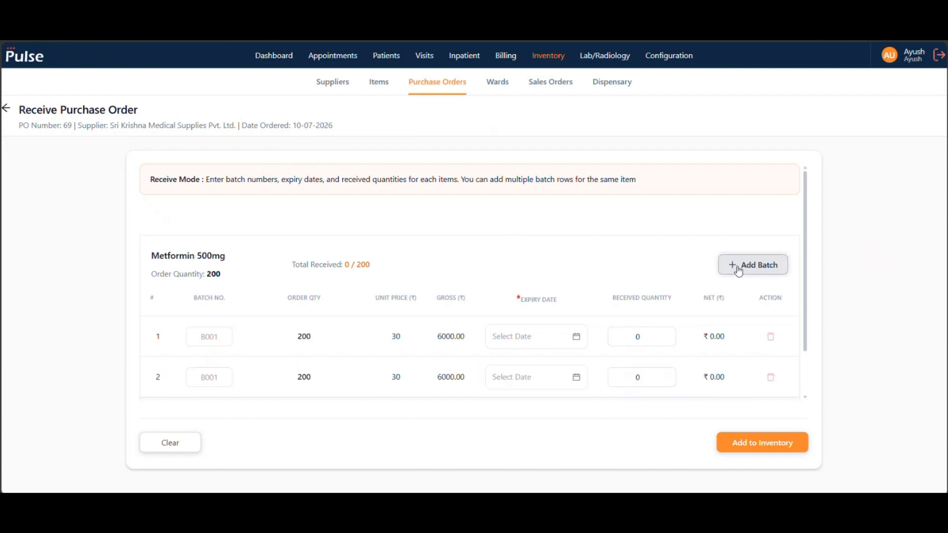
pyautogui.scroll(-1, 349, 269)
pyautogui.click(203, 288)
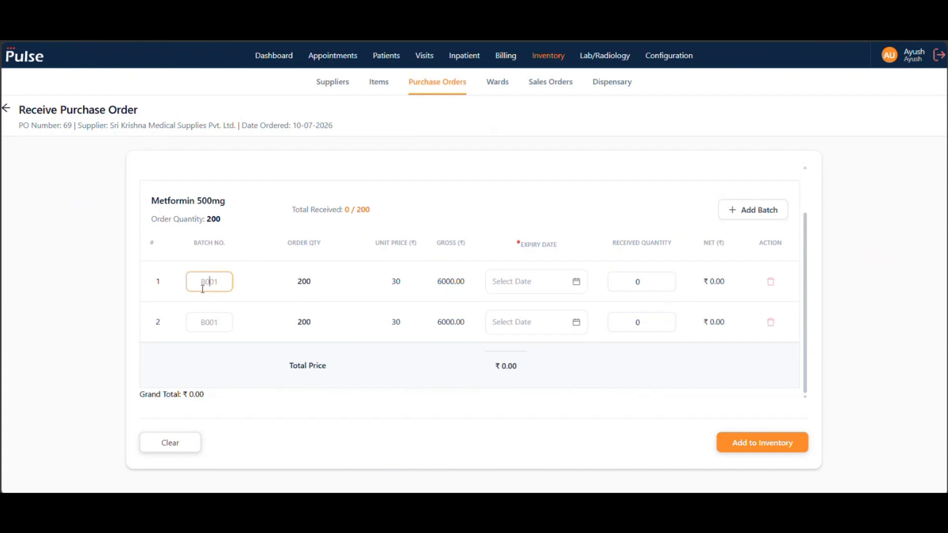
pyautogui.write('BX25')
pyautogui.press('BackSpace')
pyautogui.press('BackSpace')
pyautogui.press('BackSpace')
pyautogui.press('BackSpace')
# - Set the batch numbers of the two Metformin rows to BM69 and BM70
pyautogui.write('BM69')
pyautogui.click(212, 322)
pyautogui.write('BM70')
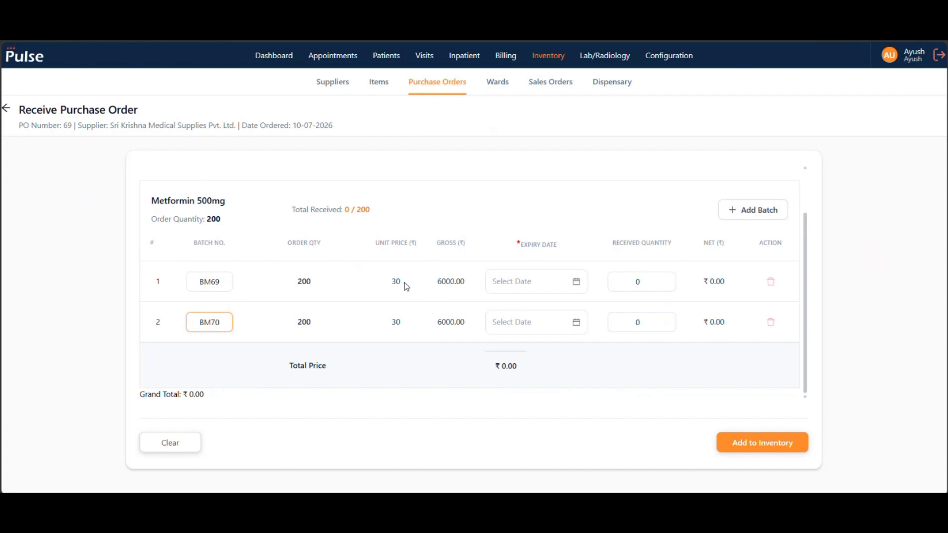
# - Set batch BM69's expiry date to 08-08-2026 and its received quantity to 100
pyautogui.click(578, 282)
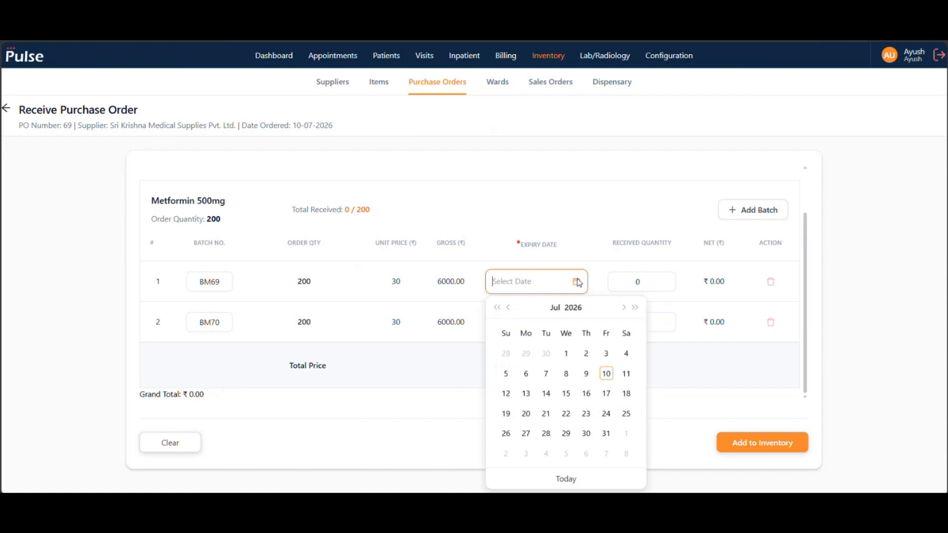
pyautogui.click(627, 455)
pyautogui.click(627, 285)
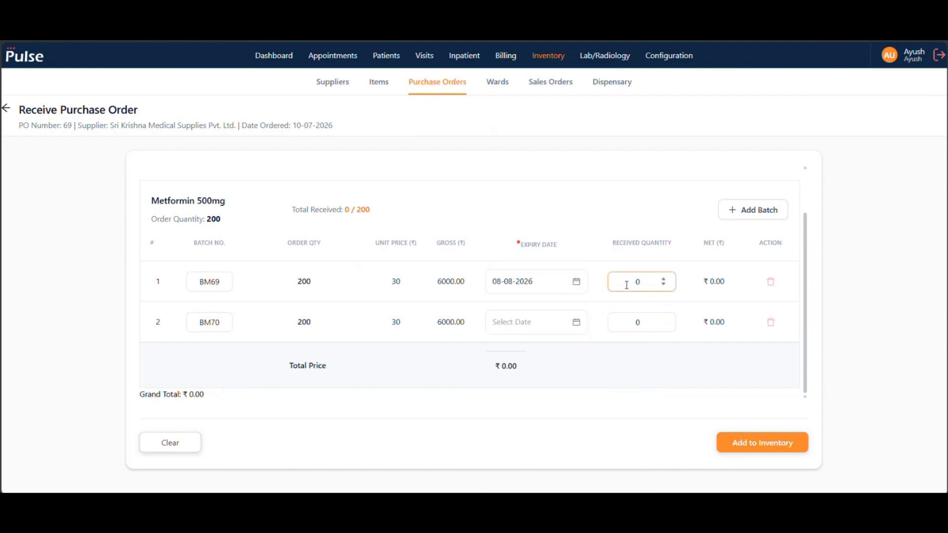
pyautogui.write('100')
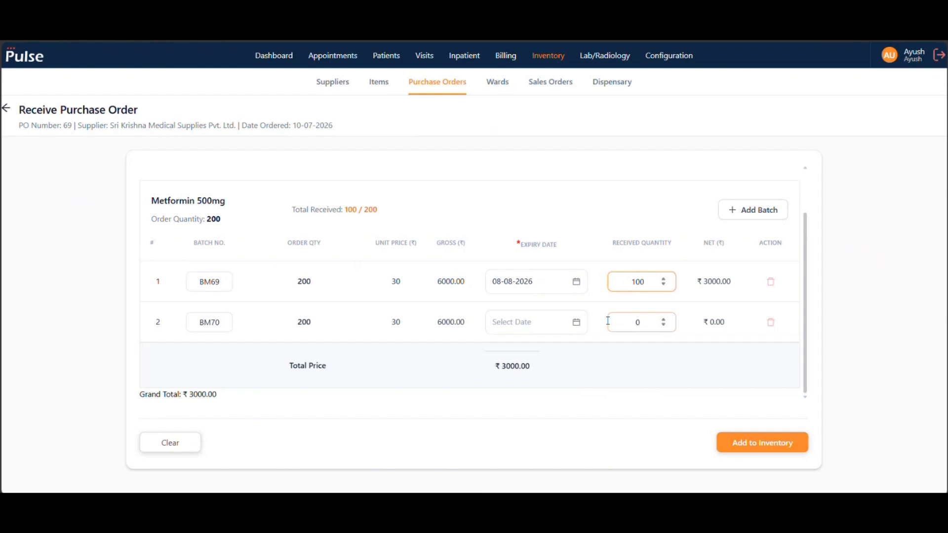
# - Give batch BM70 an expiry date of 05-09-2026 and a received quantity of 100, and add both batches to inventory
pyautogui.click(576, 322)
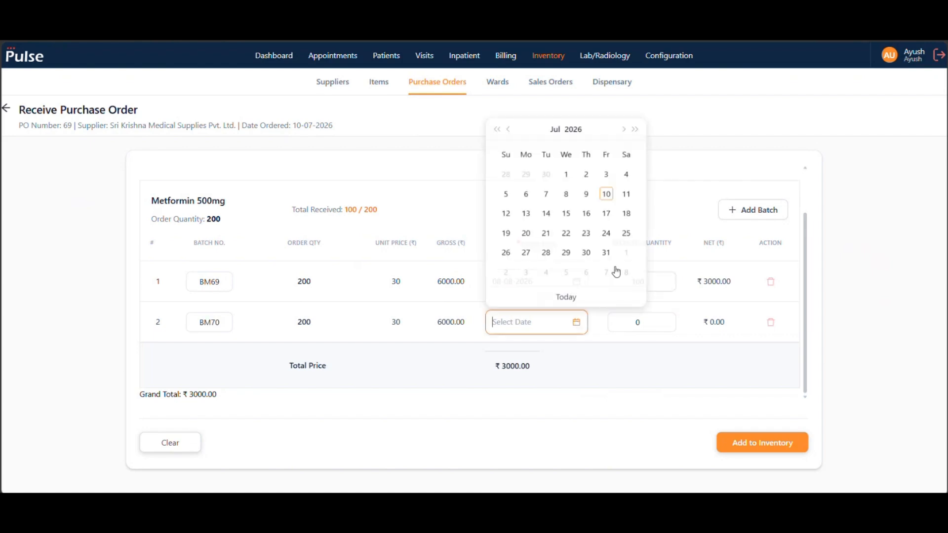
pyautogui.click(624, 125)
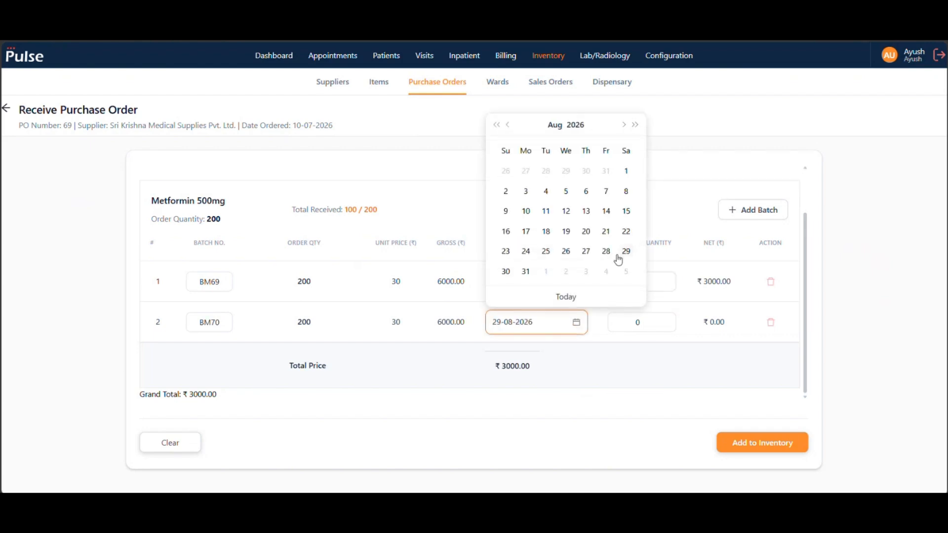
pyautogui.click(626, 272)
pyautogui.click(616, 326)
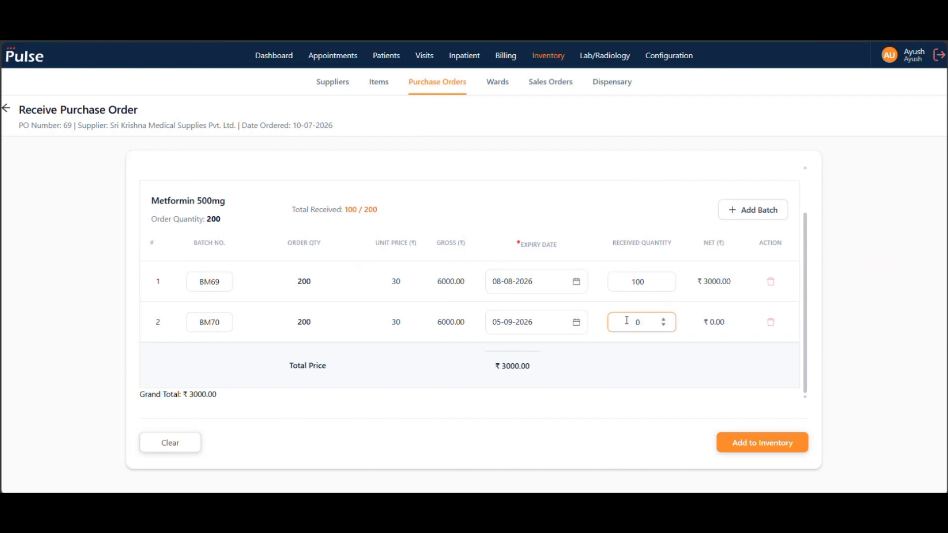
pyautogui.write('100')
pyautogui.click(761, 446)
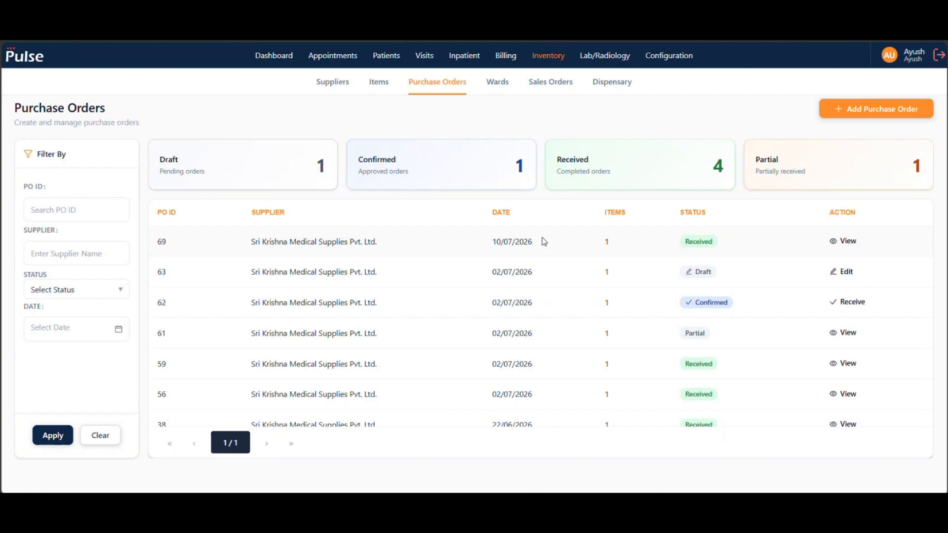
# - Review the item stock levels and the batch details of received purchase order 69
pyautogui.click(390, 86)
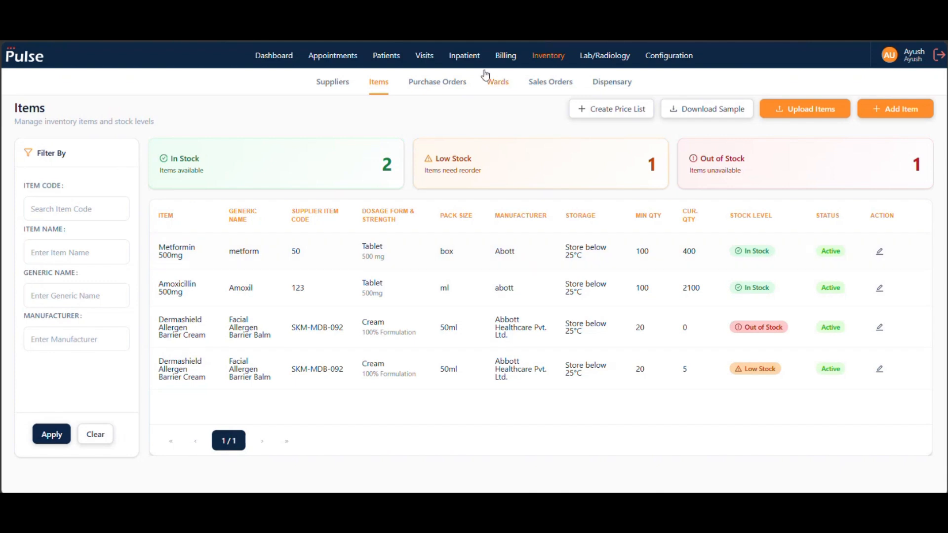
pyautogui.click(442, 88)
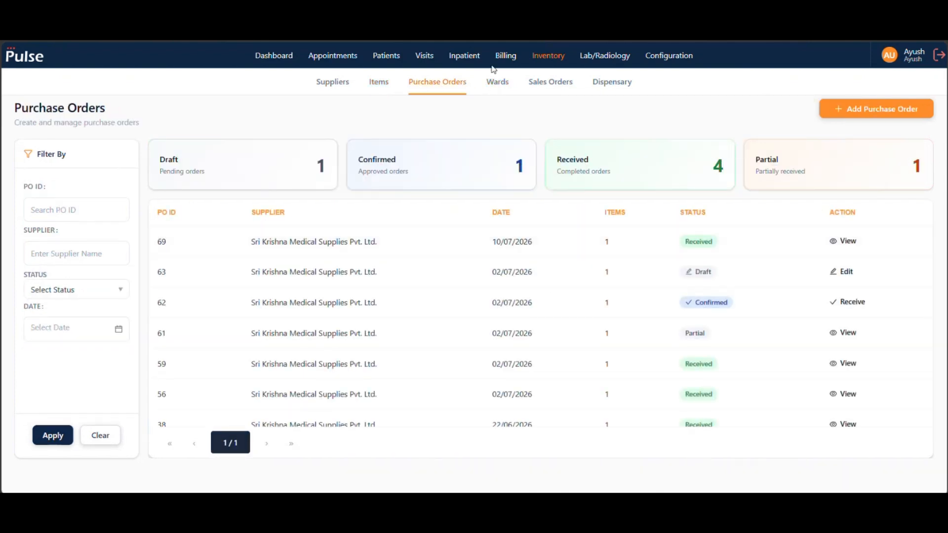
pyautogui.click(844, 241)
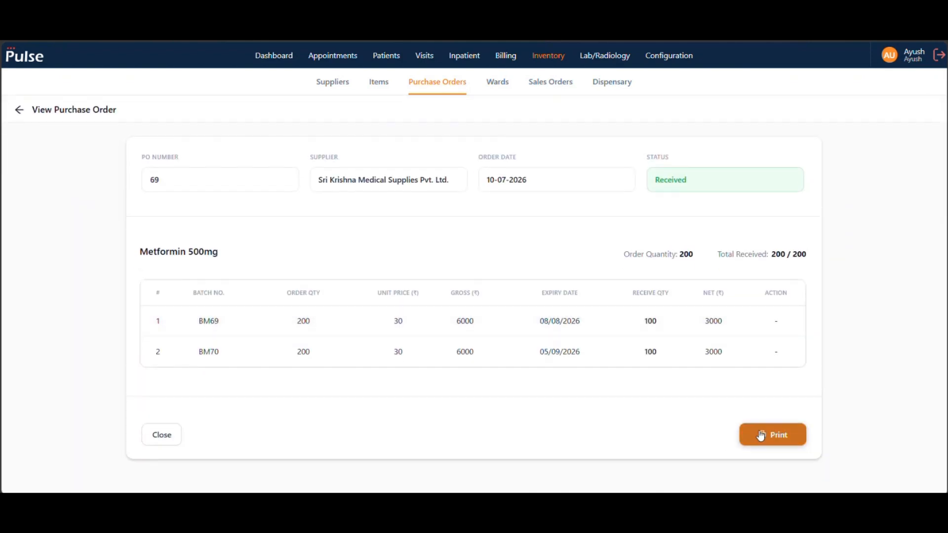
pyautogui.click(19, 113)
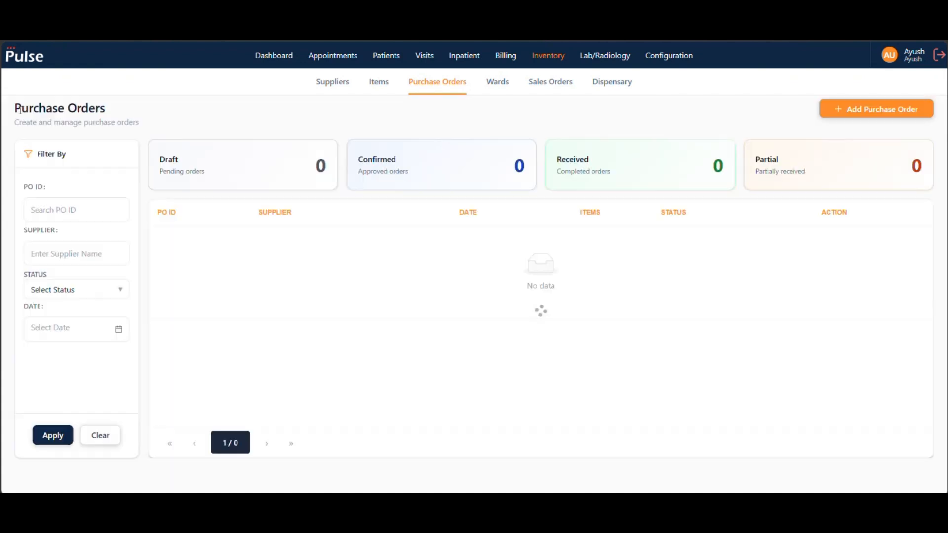
# - Open the Pharmacy ward's record for updating and look through its ward type options
pyautogui.click(503, 85)
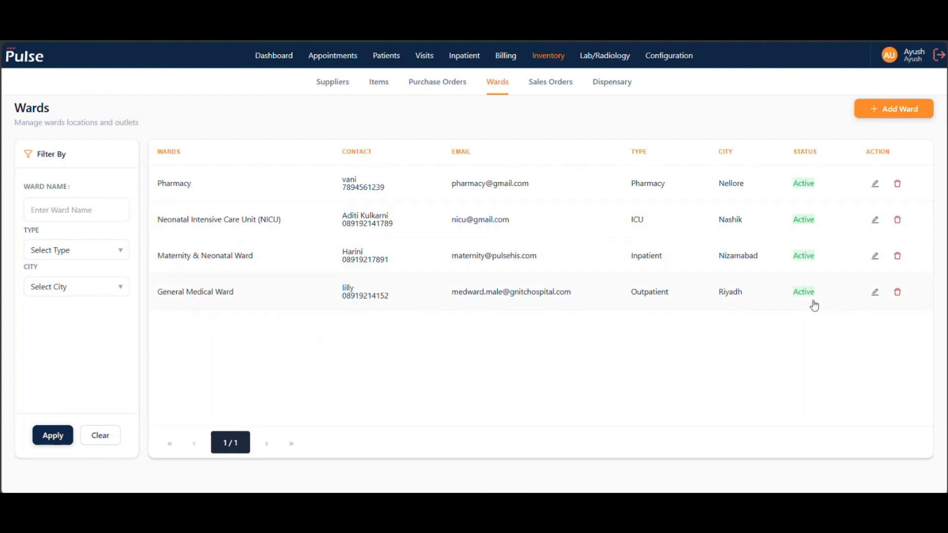
pyautogui.click(876, 184)
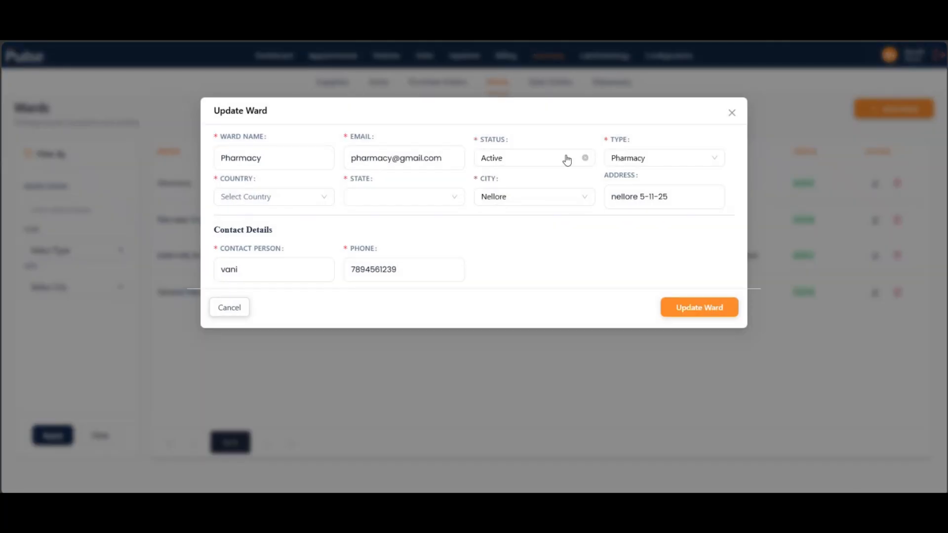
pyautogui.click(690, 164)
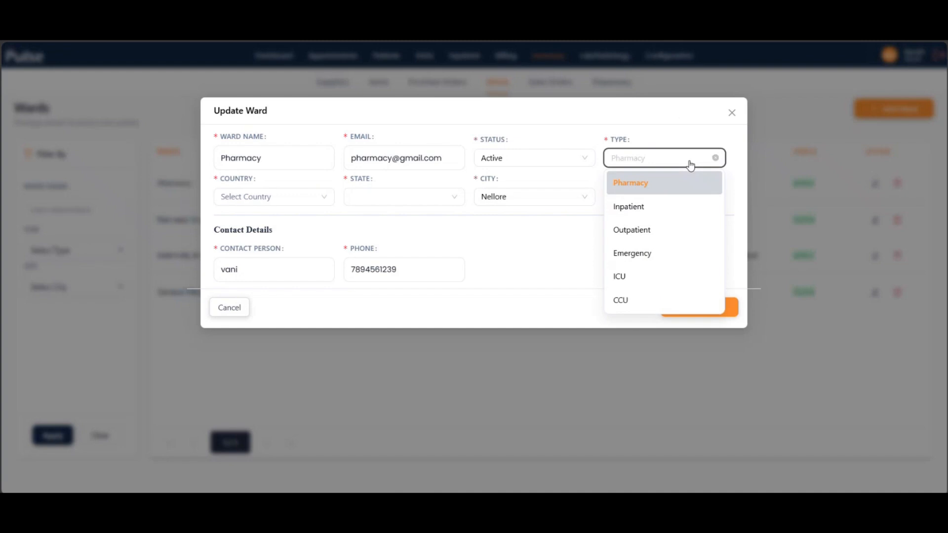
pyautogui.click(681, 121)
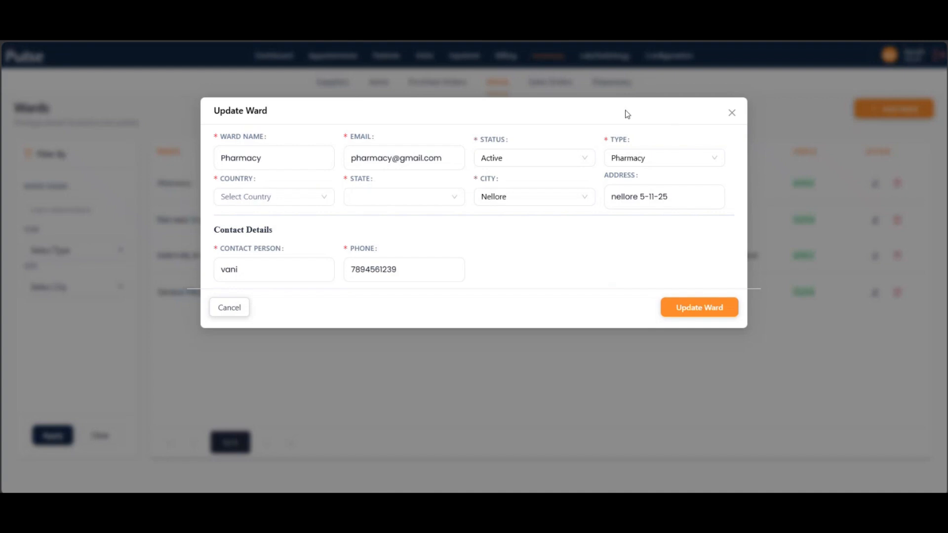
pyautogui.click(288, 157)
# - Set the Pharmacy ward's location to India, Andhra Pradesh, Guntur and save the ward update
pyautogui.click(272, 202)
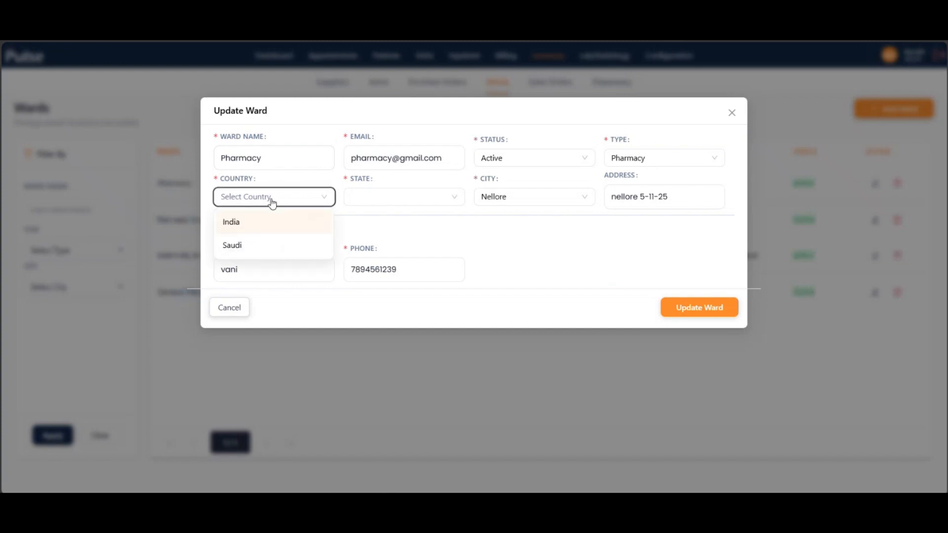
pyautogui.click(266, 231)
pyautogui.click(405, 194)
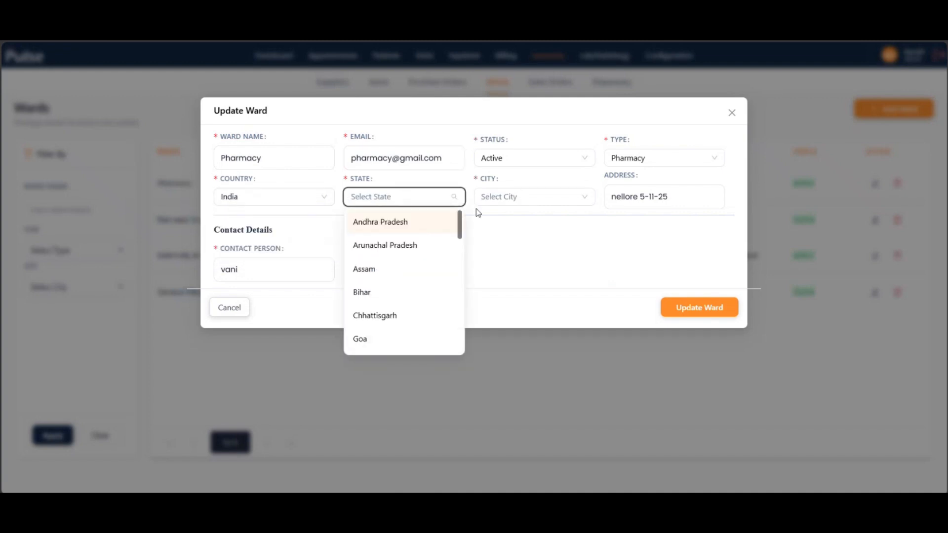
pyautogui.click(407, 220)
pyautogui.click(506, 197)
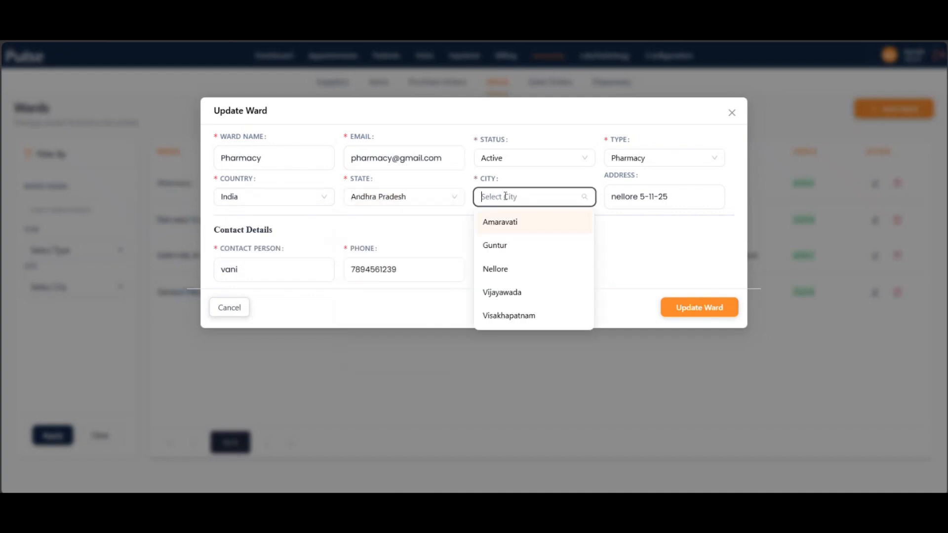
pyautogui.click(514, 247)
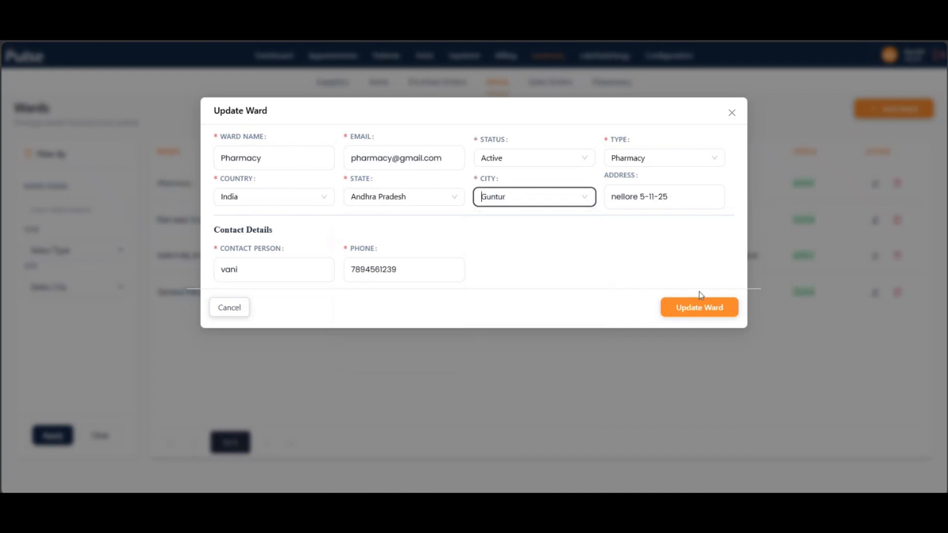
pyautogui.click(699, 306)
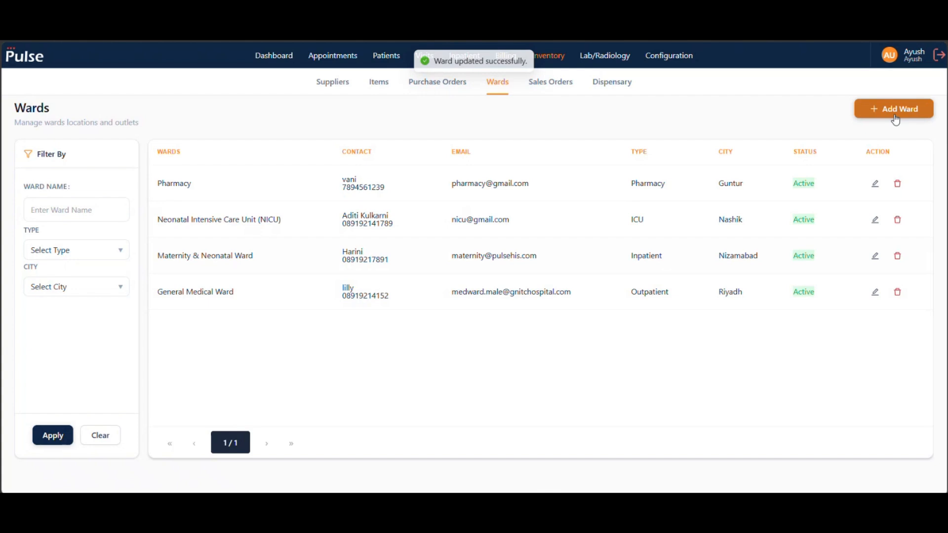
# - Start a new sales order for the Pharmacy ward
pyautogui.click(555, 83)
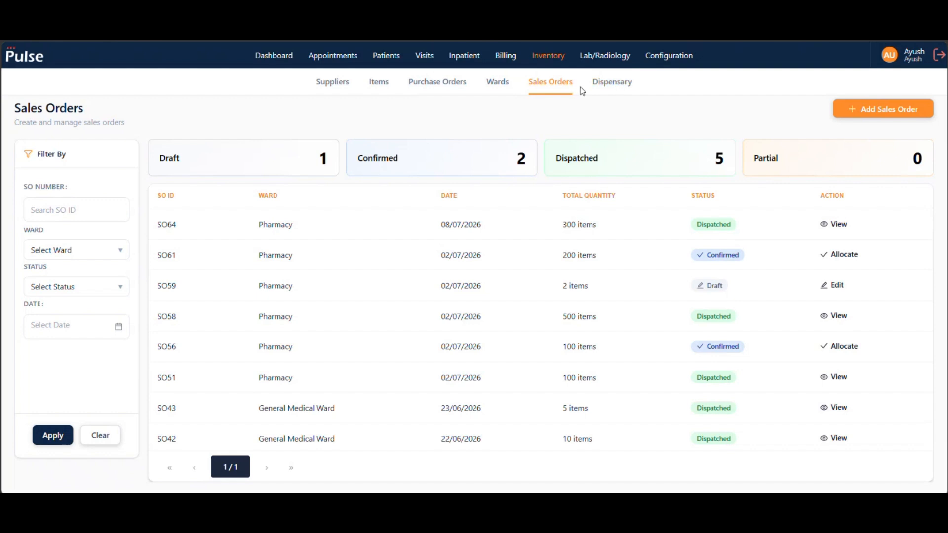
pyautogui.click(918, 113)
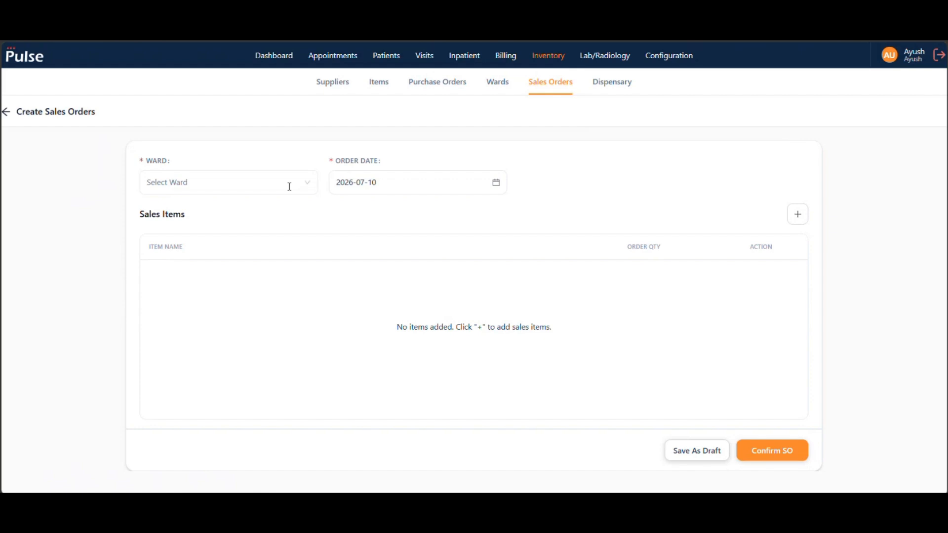
pyautogui.click(271, 192)
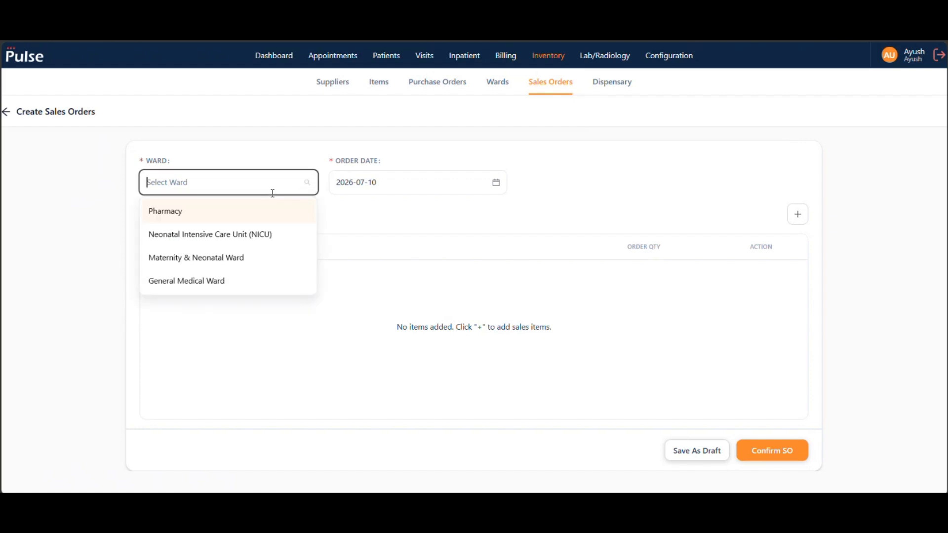
pyautogui.click(225, 213)
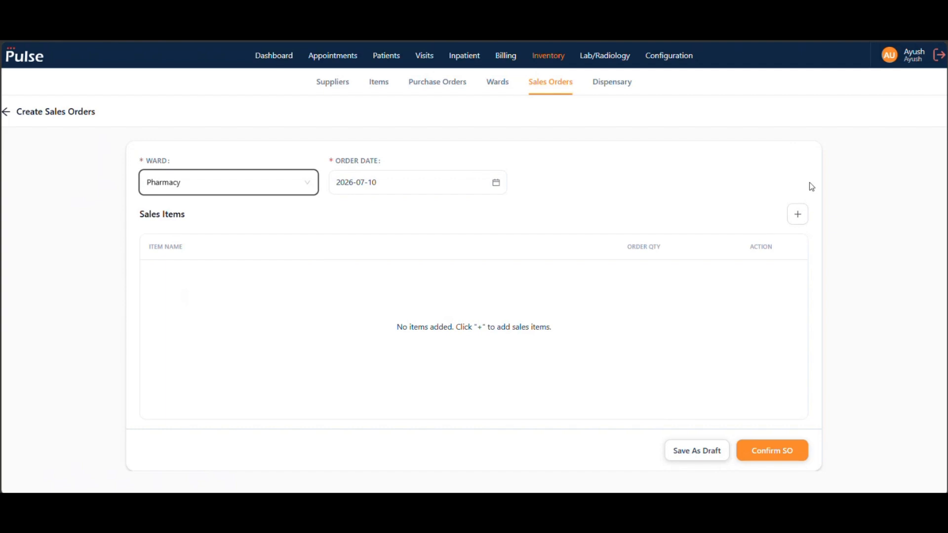
# - Add Metformin 500mg to the sales order with an order quantity of 100 and confirm the order
pyautogui.click(804, 211)
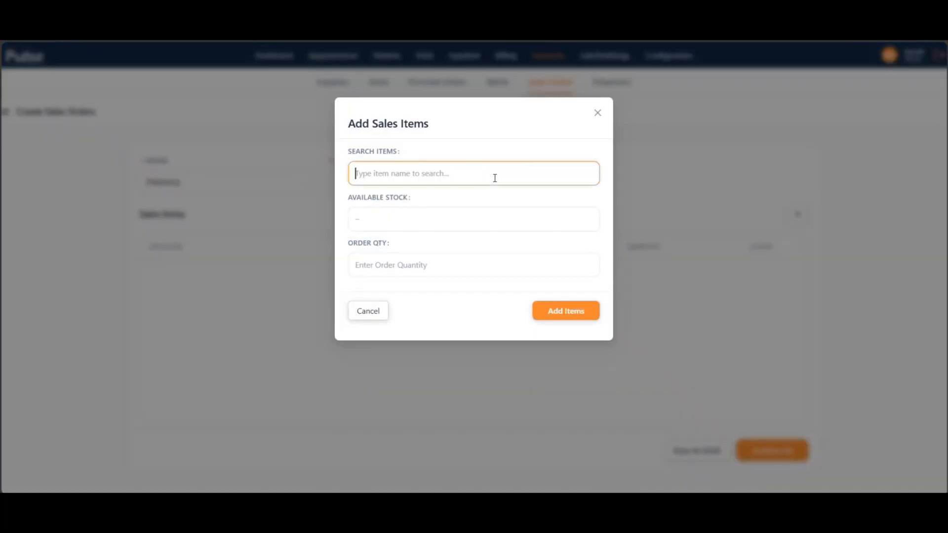
pyautogui.write('metfor')
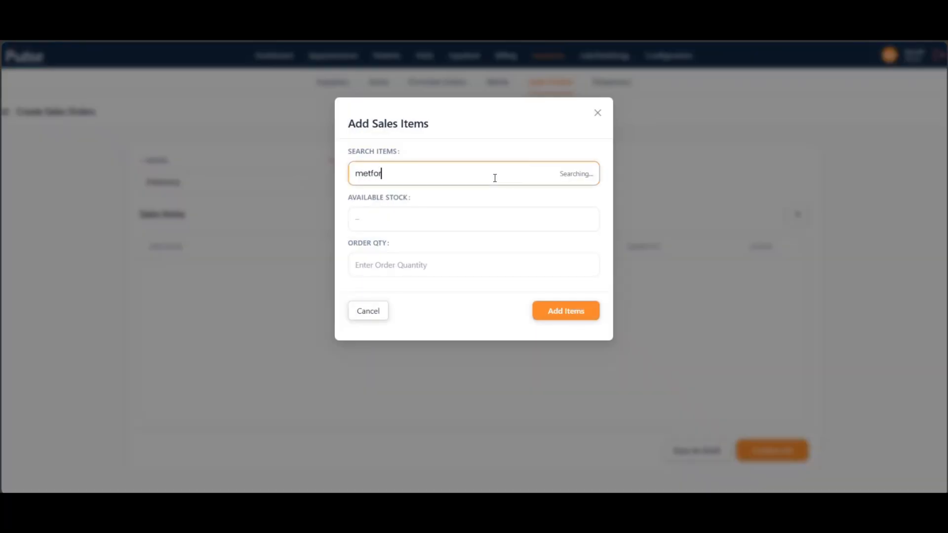
pyautogui.click(422, 201)
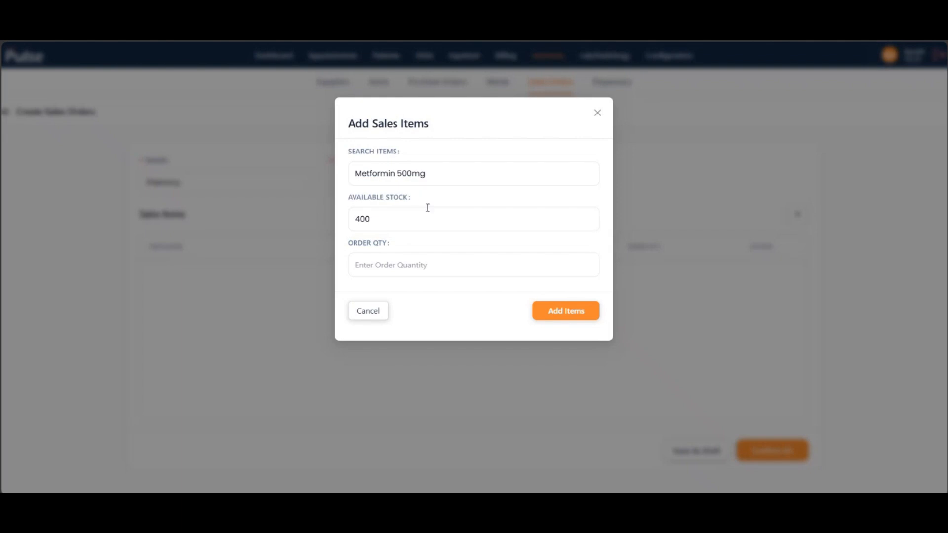
pyautogui.click(396, 263)
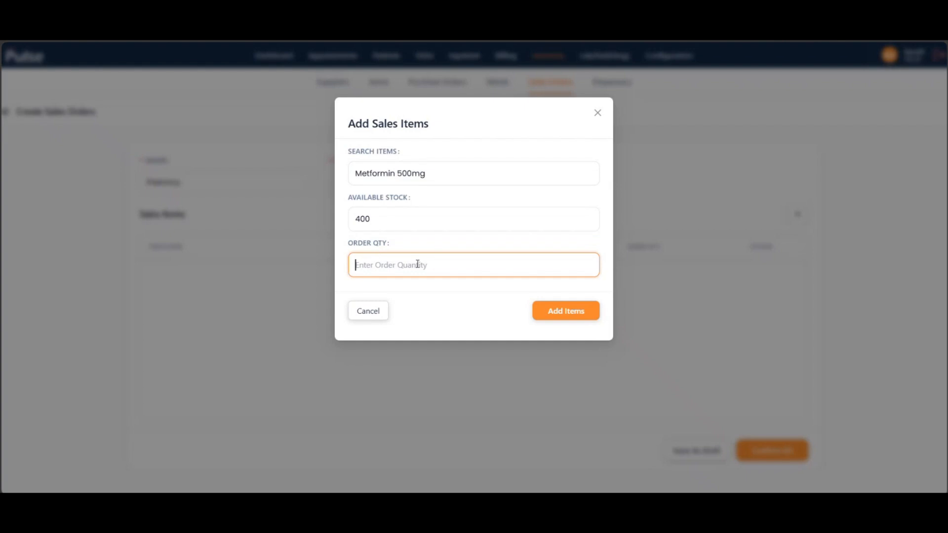
pyautogui.write('100')
pyautogui.click(580, 322)
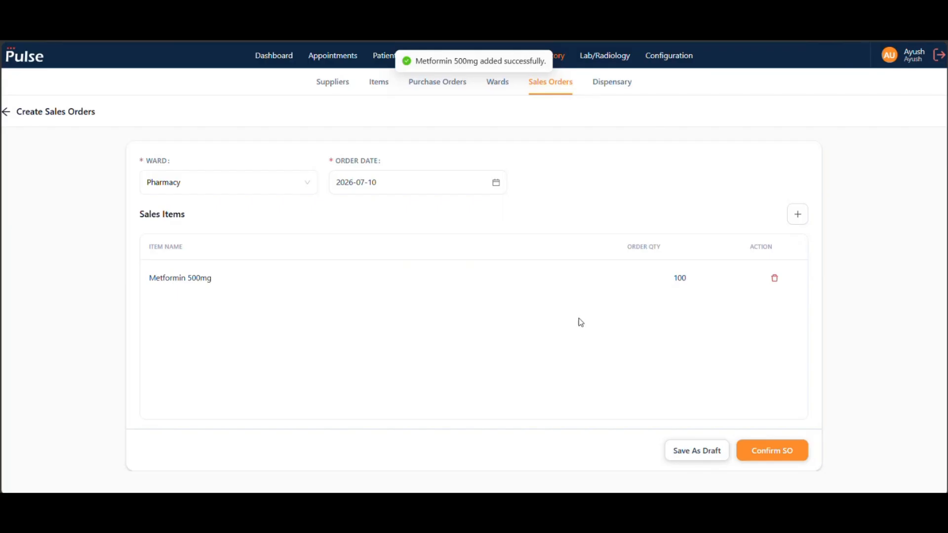
pyautogui.click(761, 451)
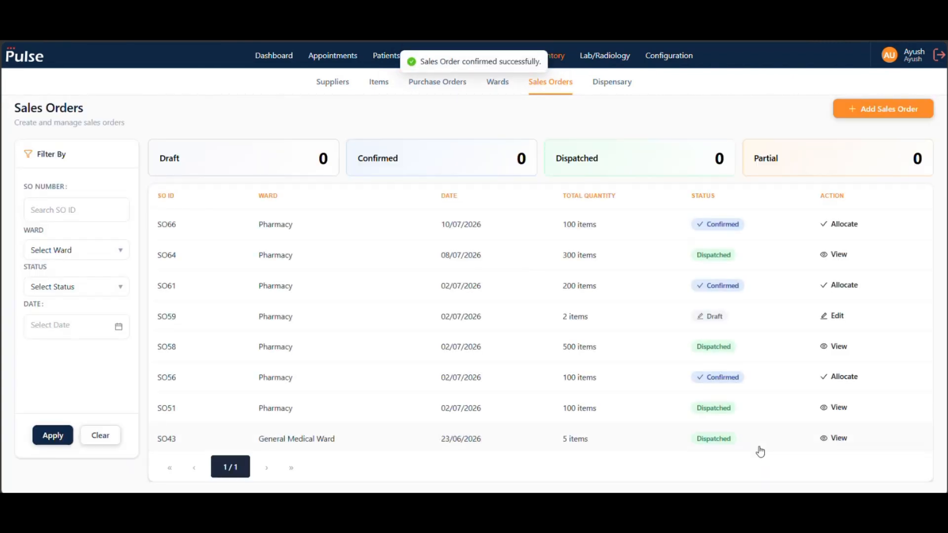
# - Open batch allocation for the newly confirmed Pharmacy sales order and set batch B001's dispatched quantity to 10
pyautogui.click(842, 228)
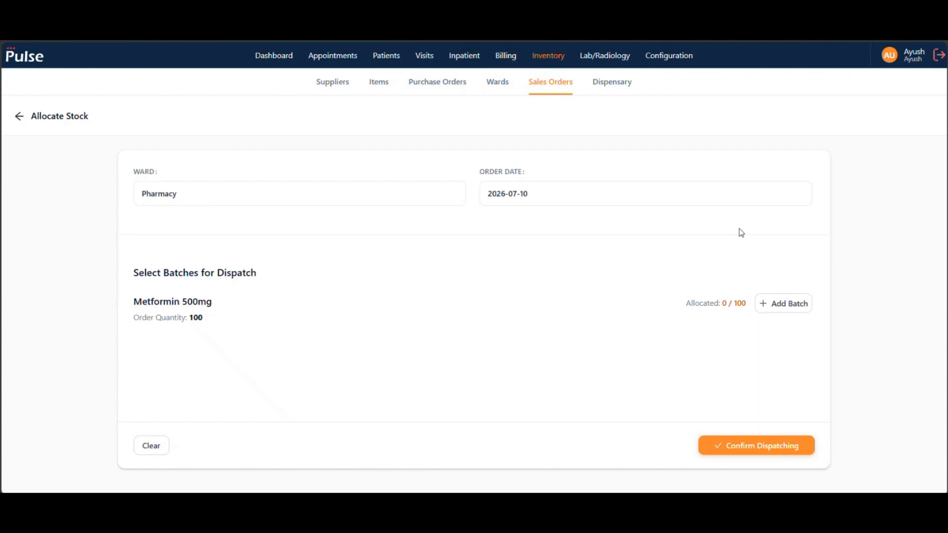
pyautogui.click(798, 310)
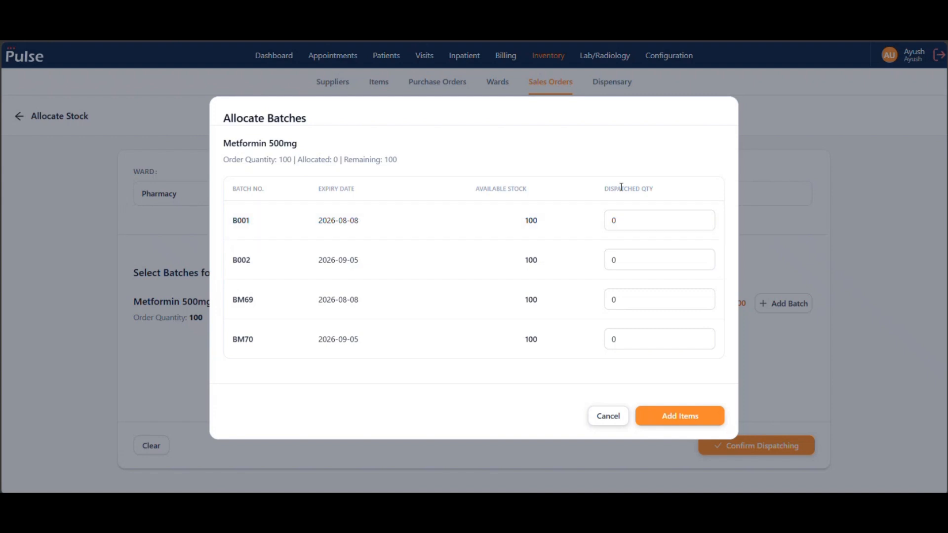
pyautogui.click(608, 220)
pyautogui.write('10')
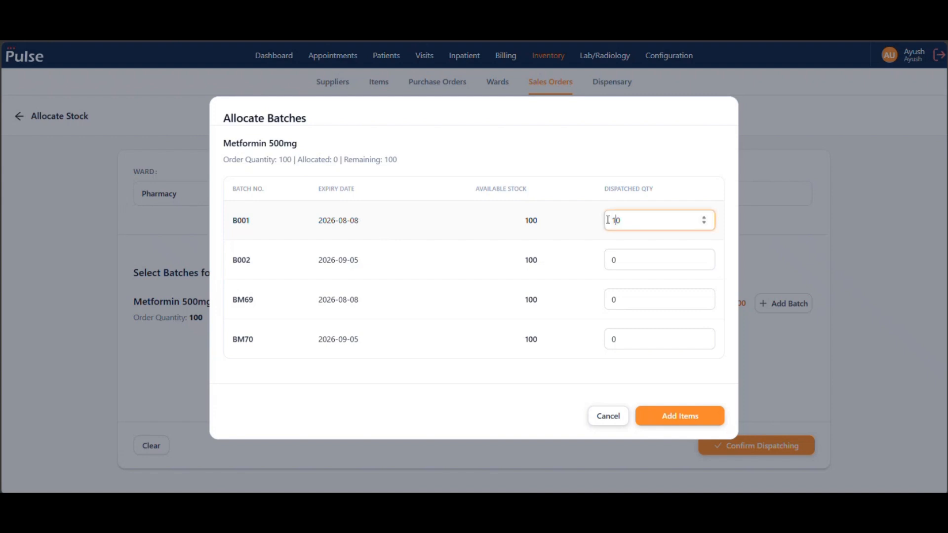
pyautogui.press('BackSpace')
pyautogui.press('BackSpace')
pyautogui.write('10')
pyautogui.press('BackSpace')
# - Set batch B002's dispatched quantity to 90 and add the allocated batches to the sales order
pyautogui.click(613, 260)
pyautogui.write('9')
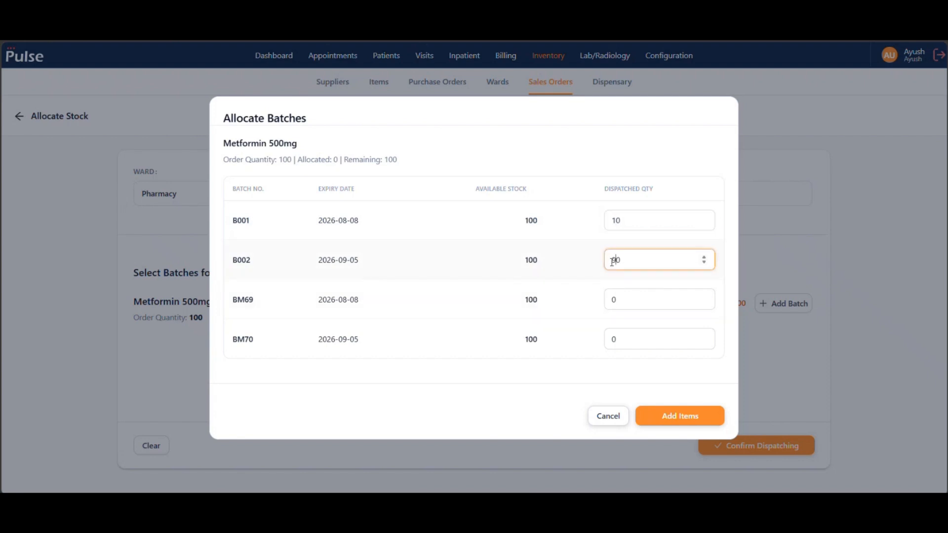
pyautogui.click(665, 416)
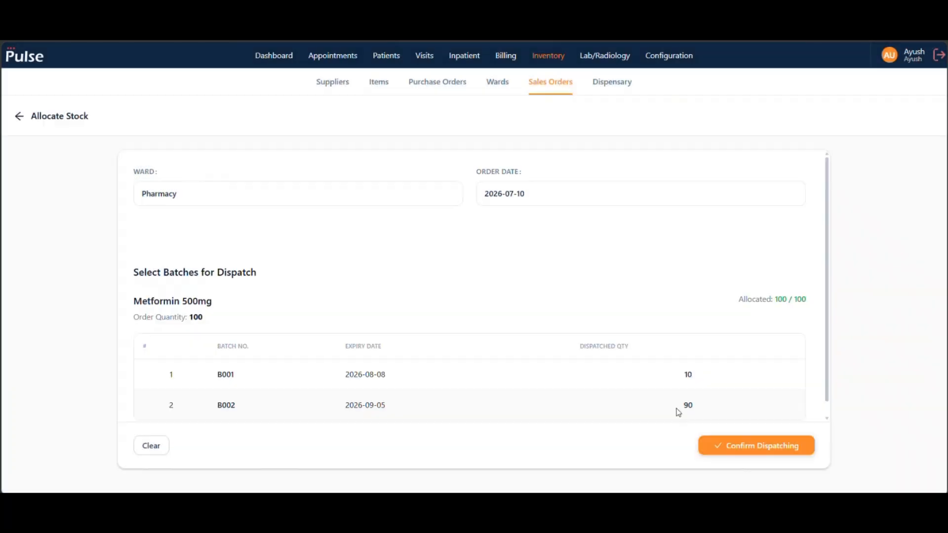
# - Confirm dispatching of the allocated Metformin 500mg batches and check the medicine's stock level in the inventory items
pyautogui.scroll(-1, 710, 335)
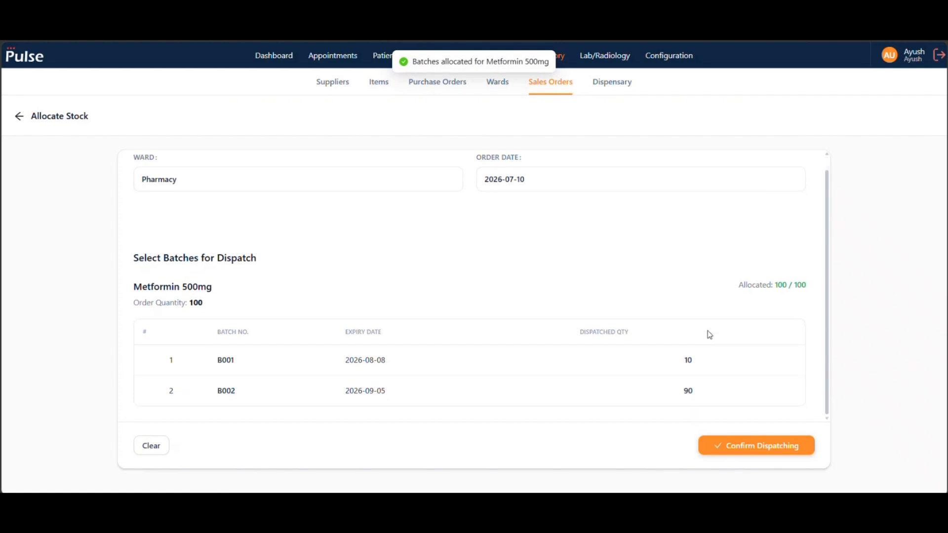
pyautogui.click(777, 446)
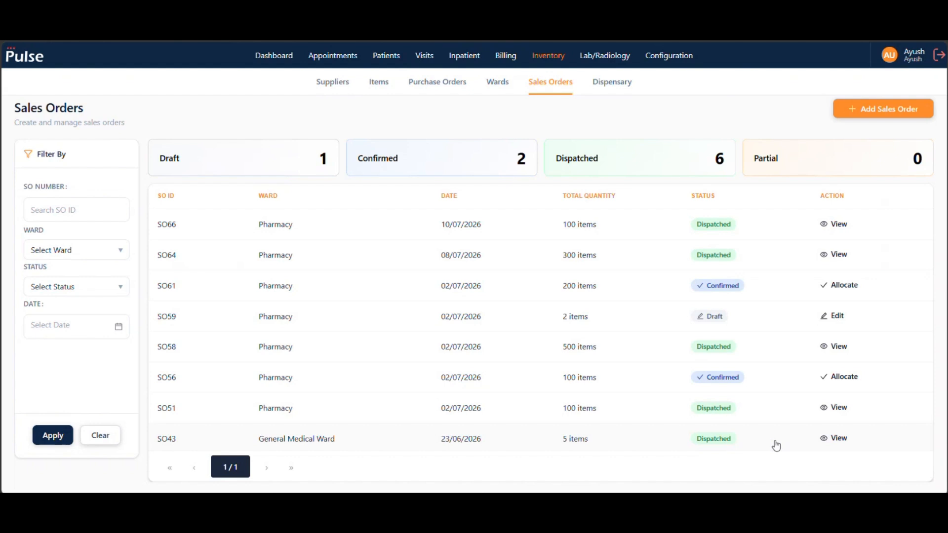
pyautogui.click(378, 88)
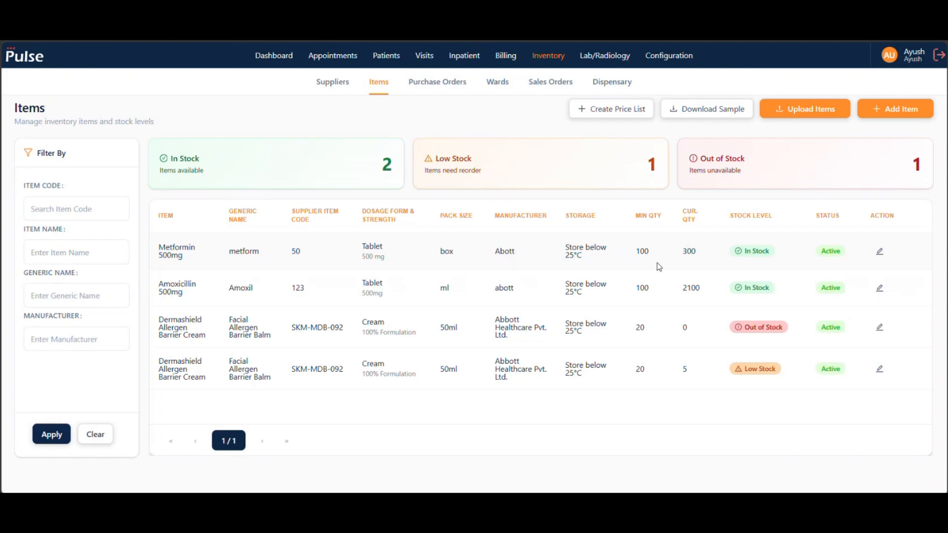
# - Review the dispatched batches of the newest Pharmacy sales order and return to the sales order list
pyautogui.click(554, 83)
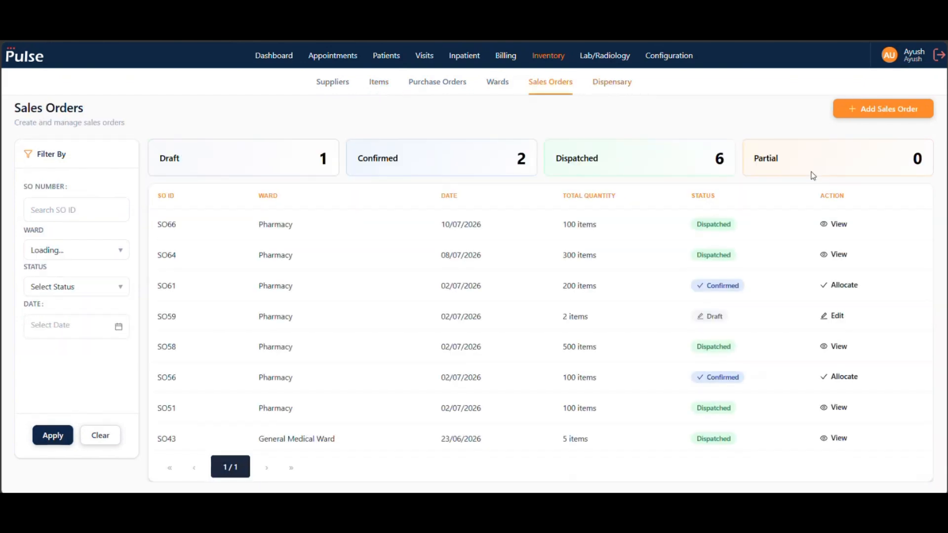
pyautogui.click(838, 224)
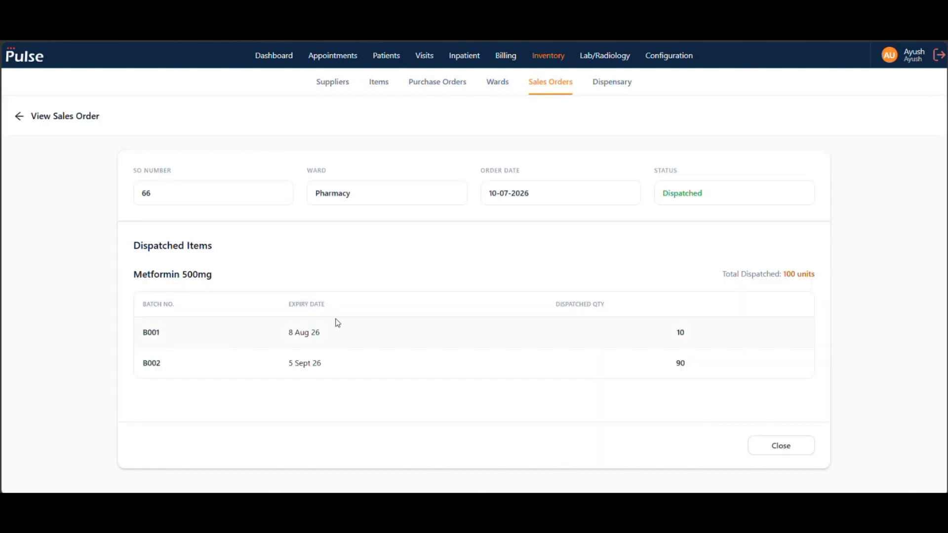
pyautogui.click(18, 115)
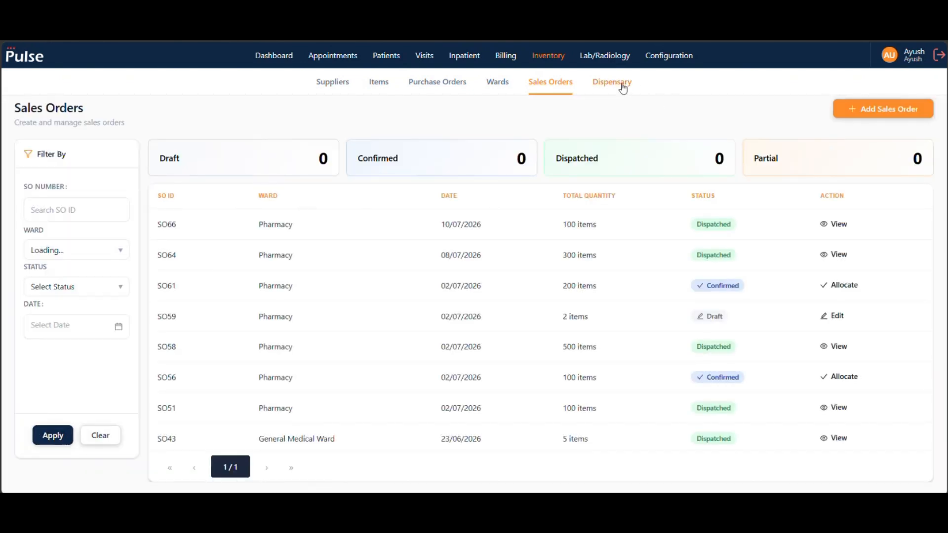
# - Compare the newest patient's prescription in the dispensary with the medication recorded in the 09-07-2026 visit
pyautogui.click(624, 88)
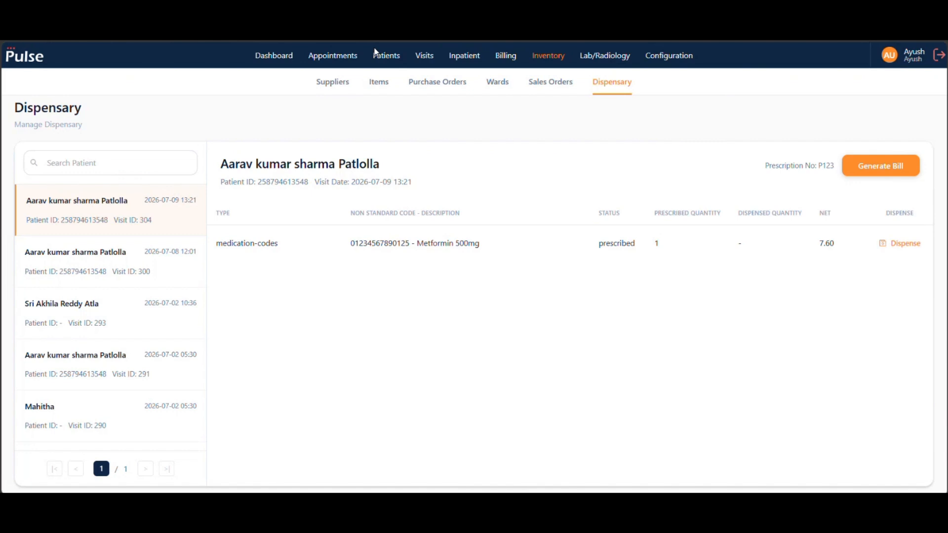
pyautogui.click(428, 59)
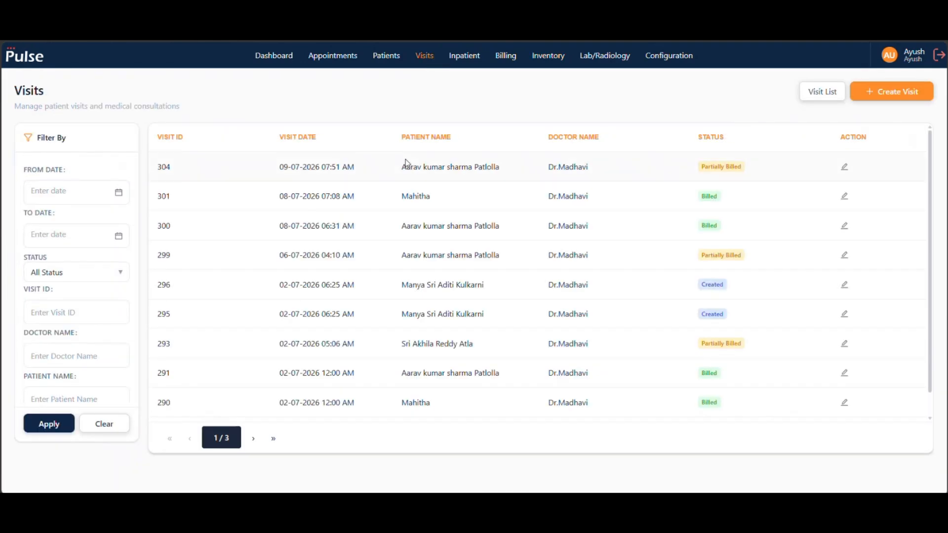
pyautogui.click(407, 163)
pyautogui.click(101, 360)
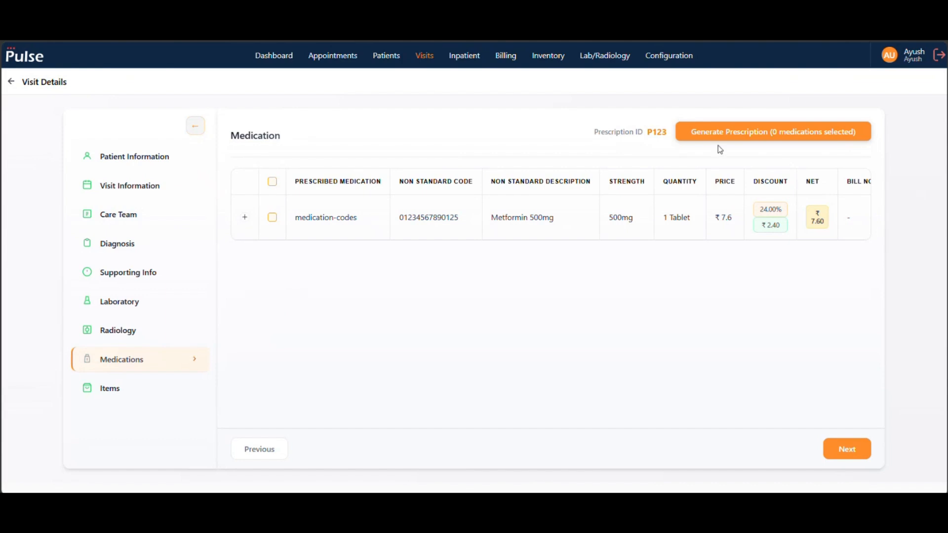
pyautogui.click(11, 83)
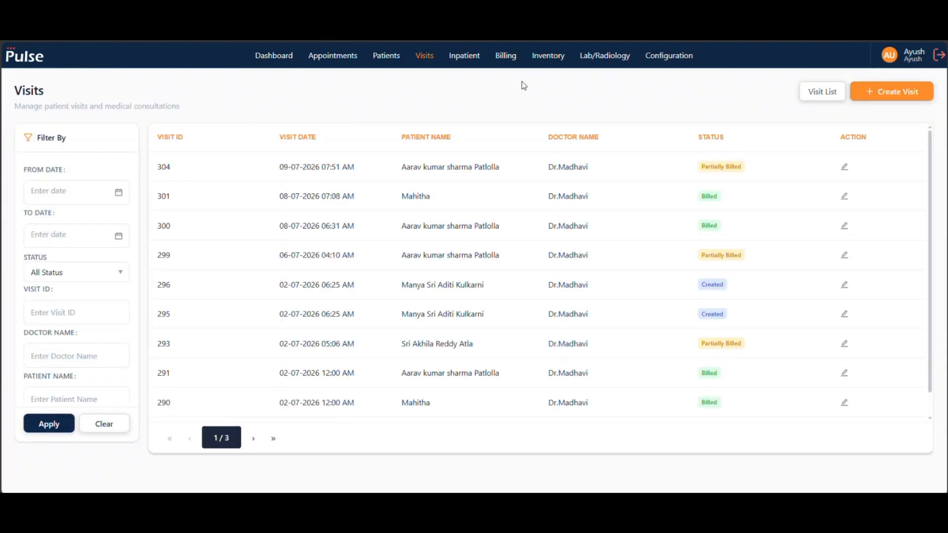
pyautogui.click(556, 62)
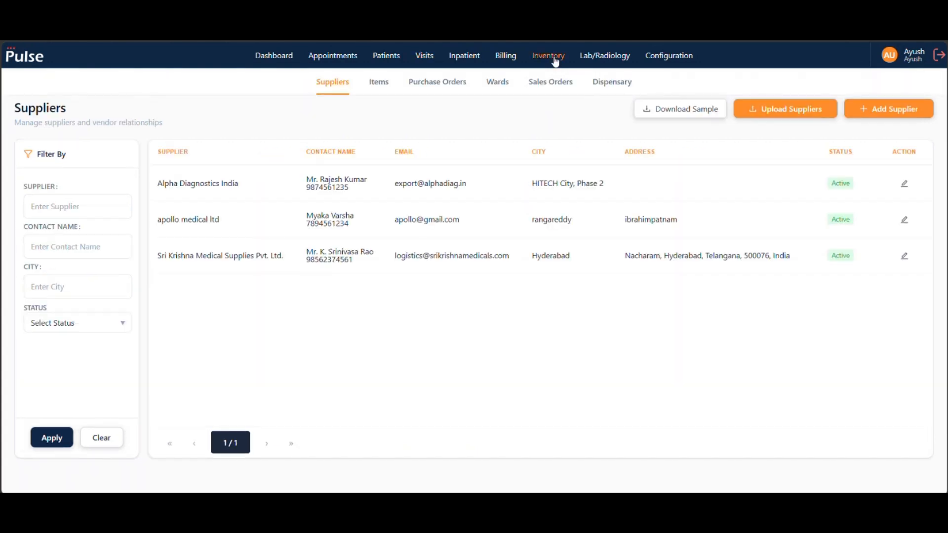
pyautogui.click(608, 90)
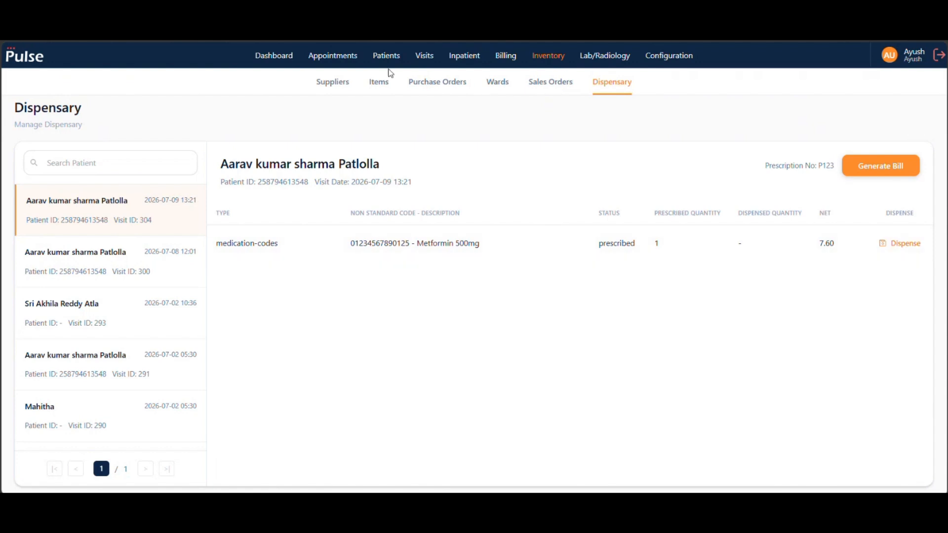
# - Open the 09-07-2026 visit for editing at its medications
pyautogui.click(425, 57)
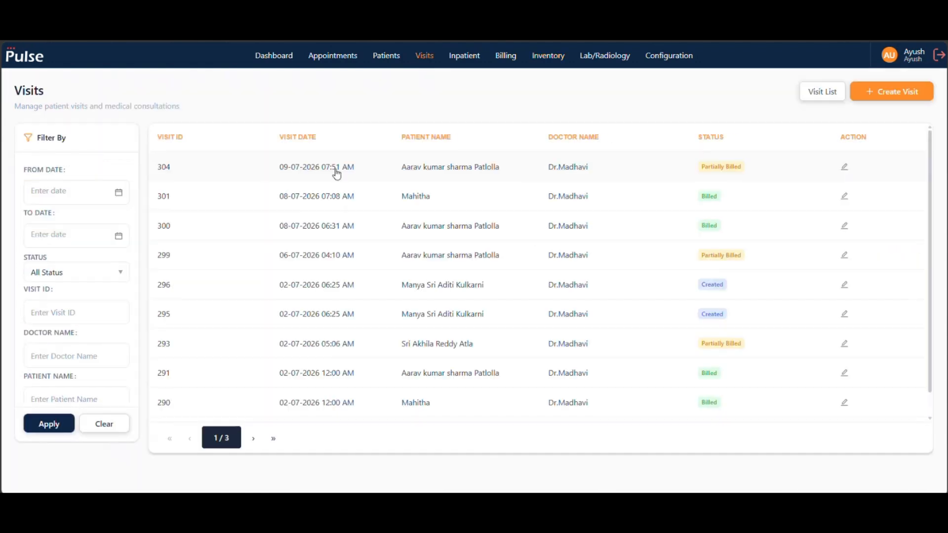
pyautogui.click(402, 166)
pyautogui.click(846, 168)
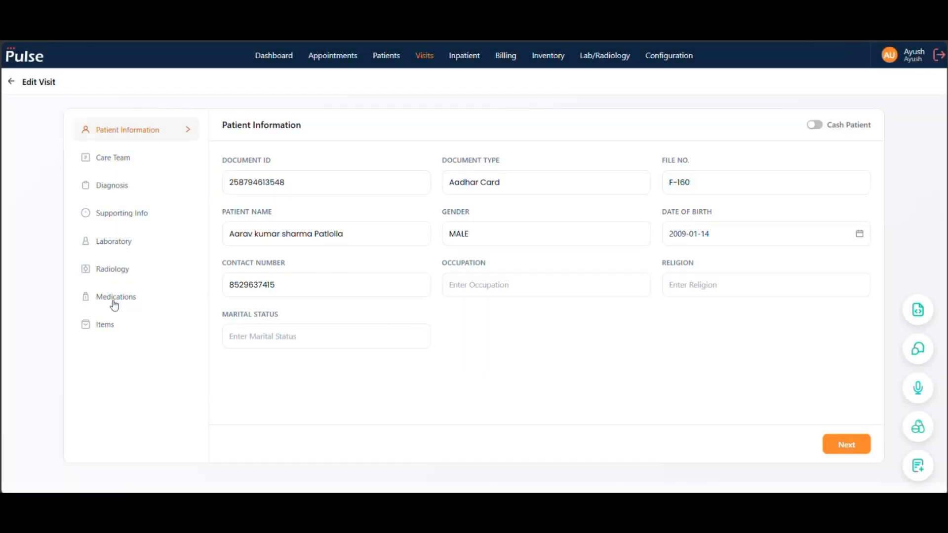
pyautogui.click(114, 302)
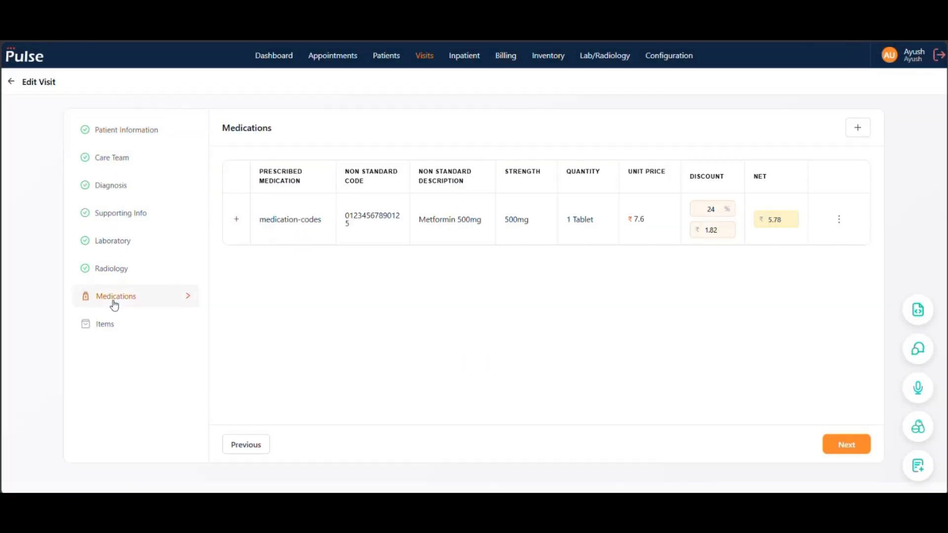
# - Set the prescribed Metformin 500mg quantity to 20 tablets and update the visit
pyautogui.click(839, 220)
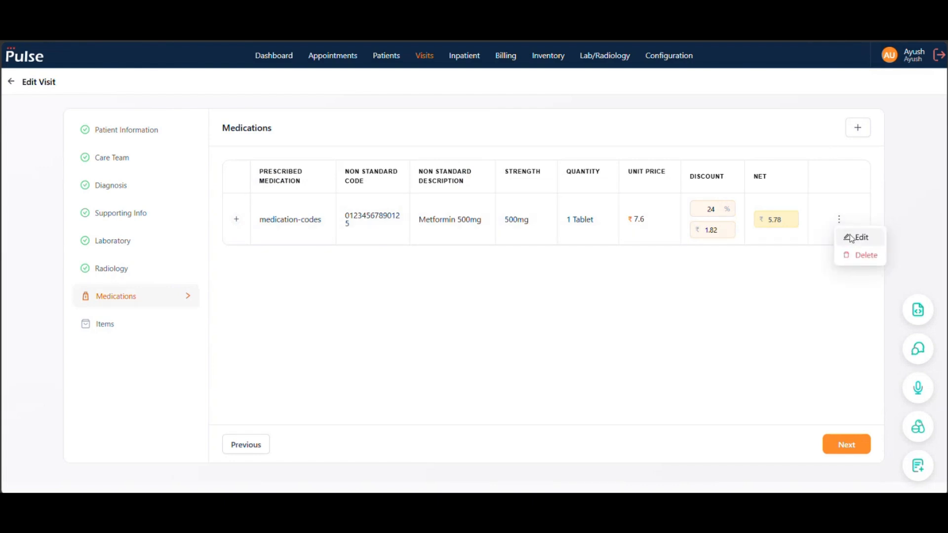
pyautogui.click(857, 238)
pyautogui.click(343, 227)
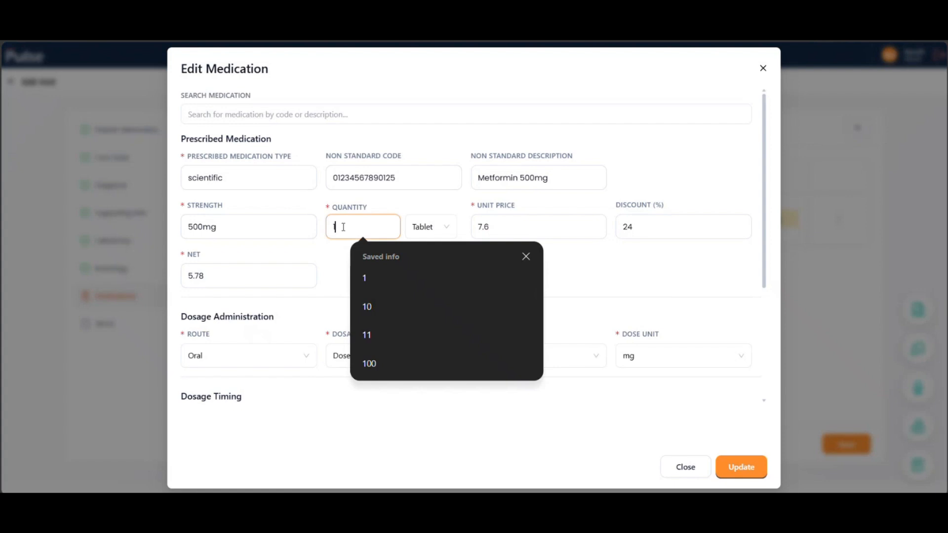
pyautogui.press('BackSpace')
pyautogui.write('20')
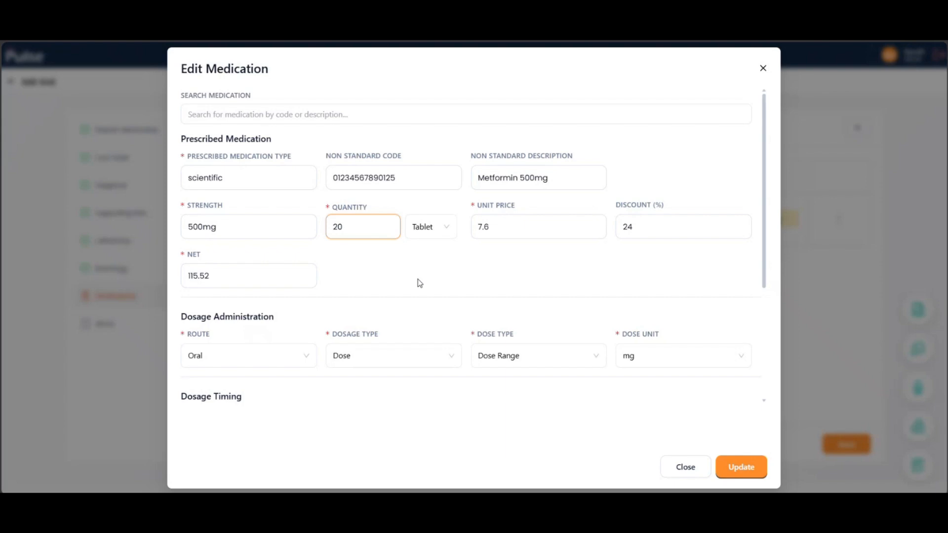
pyautogui.scroll(-2, 420, 283)
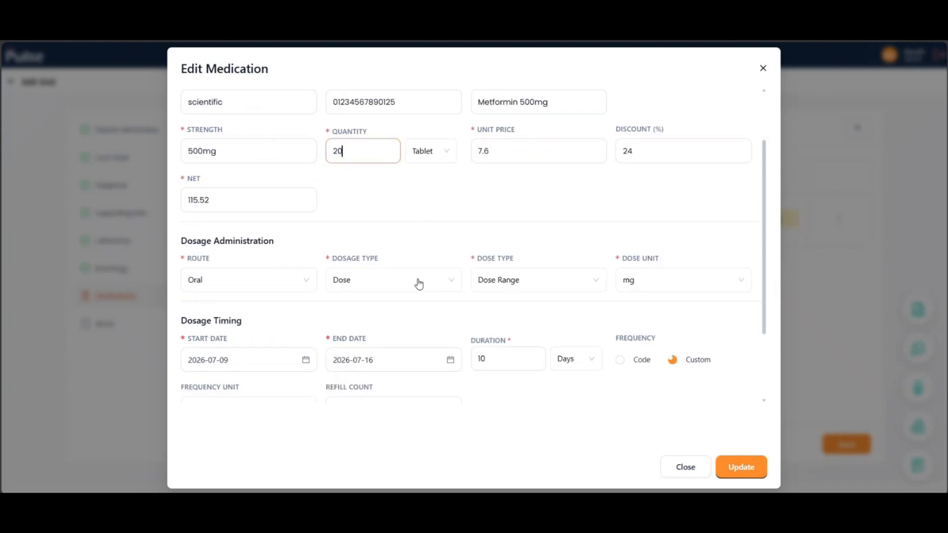
pyautogui.scroll(2, 420, 284)
pyautogui.scroll(-5, 419, 283)
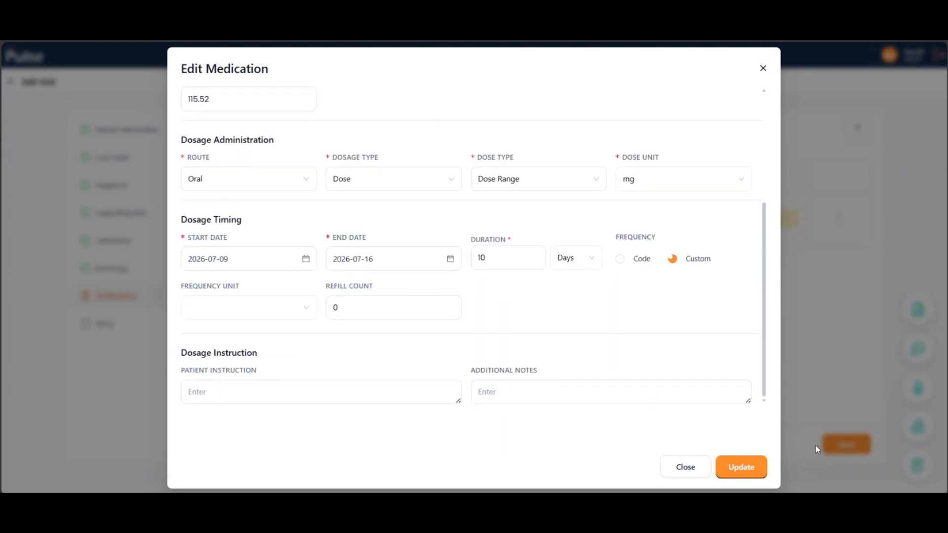
pyautogui.click(749, 460)
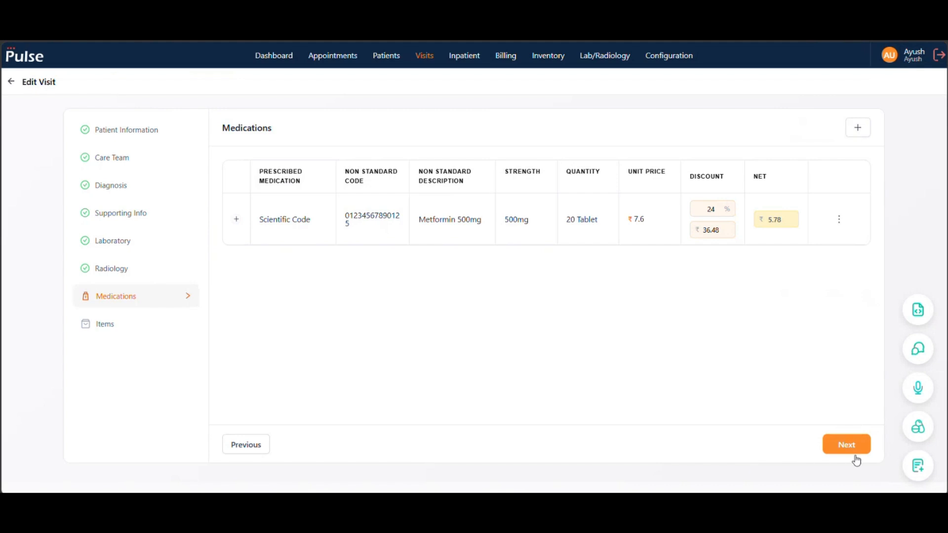
pyautogui.click(850, 450)
pyautogui.click(851, 451)
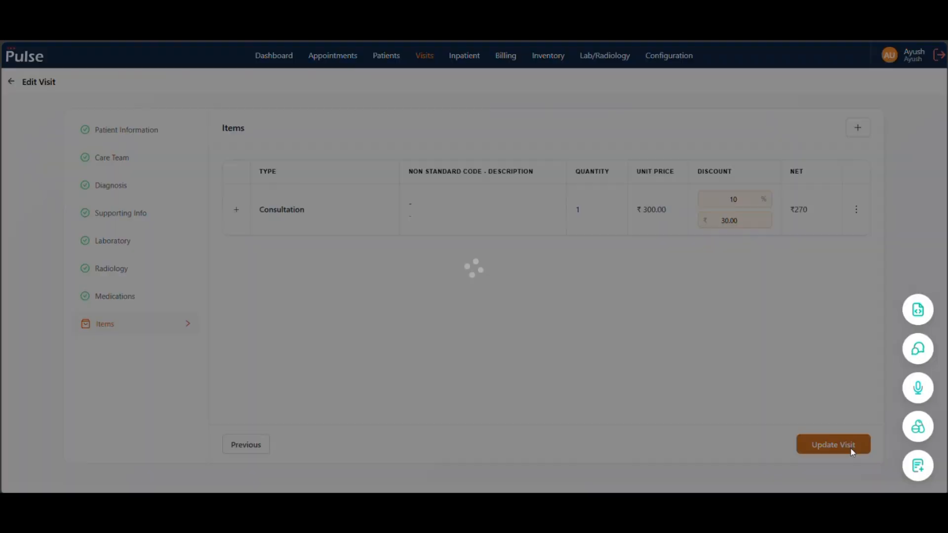
# - Generate a prescription for all medications of the updated 09-07-2026 visit and close its preview without printing
pyautogui.click(366, 166)
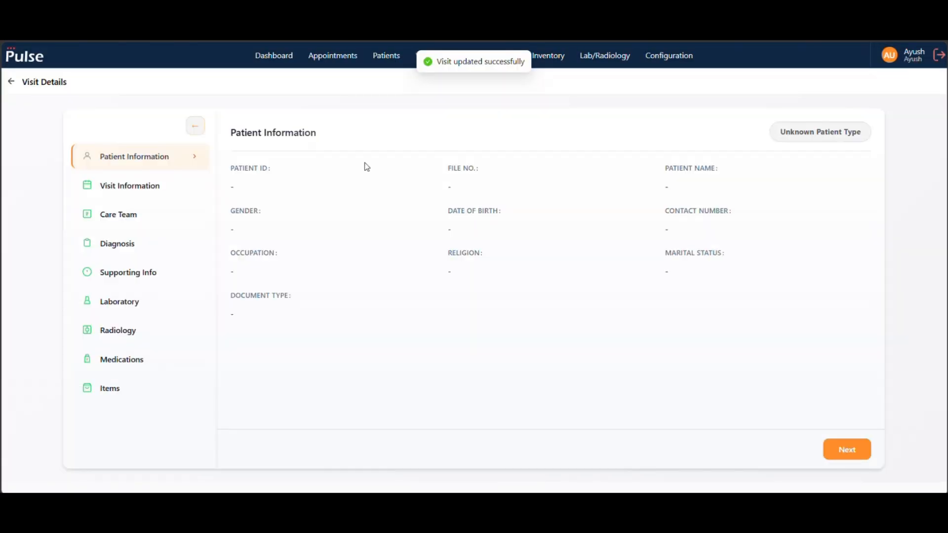
pyautogui.click(129, 362)
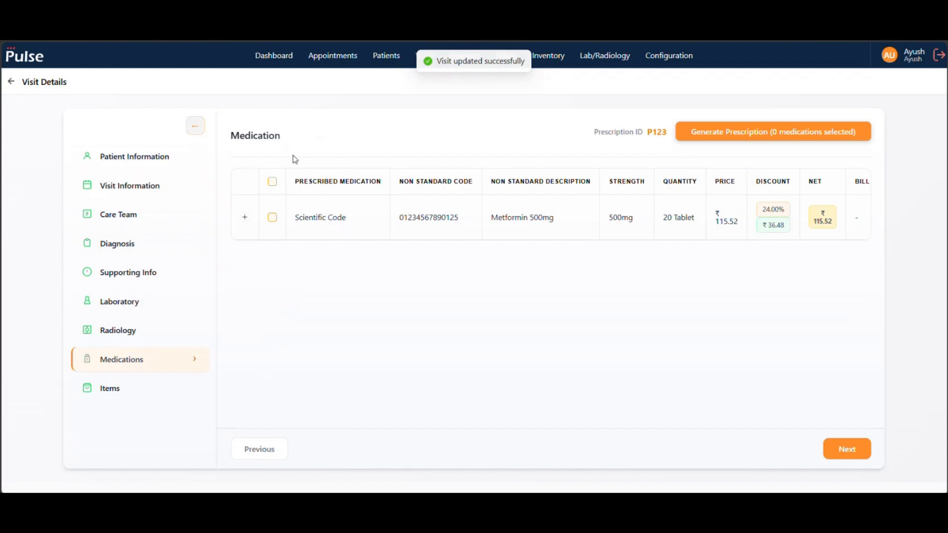
pyautogui.click(273, 181)
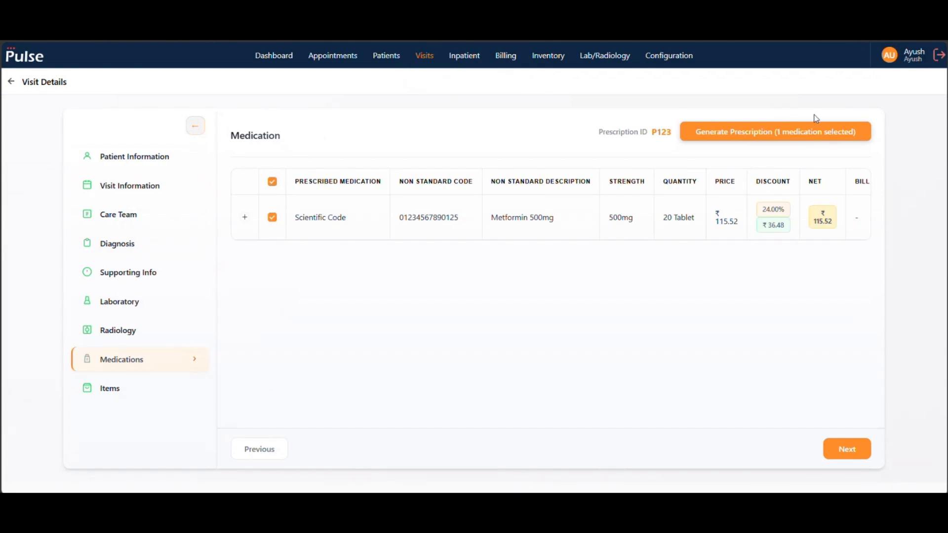
pyautogui.click(802, 133)
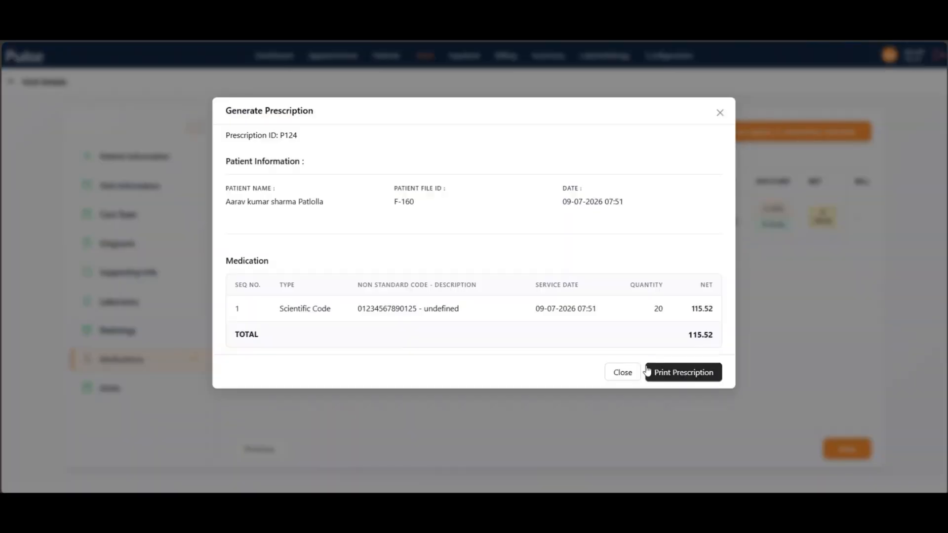
pyautogui.click(623, 377)
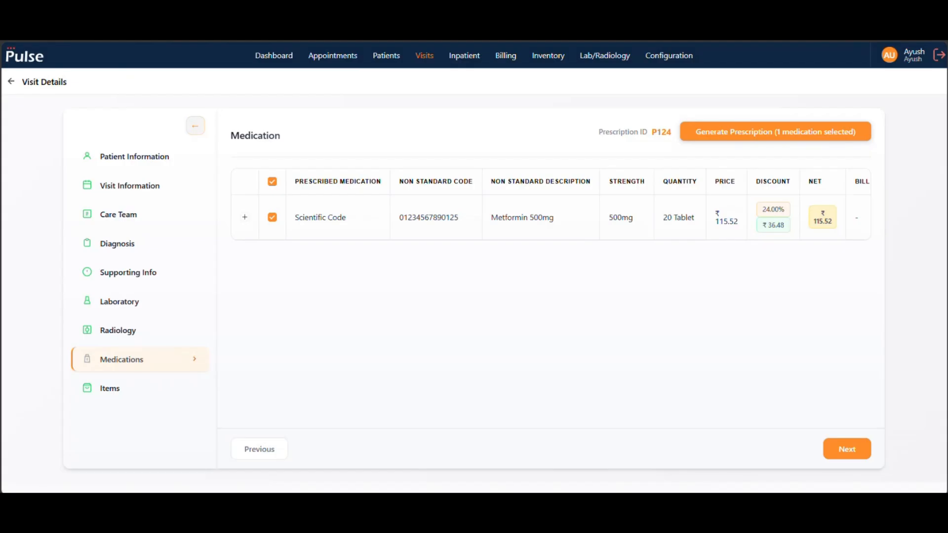
# - Dispense the newly prescribed Metformin 500mg from the Pharmacy ward, taking 10 from each of the first two B001 batch entries
pyautogui.click(548, 57)
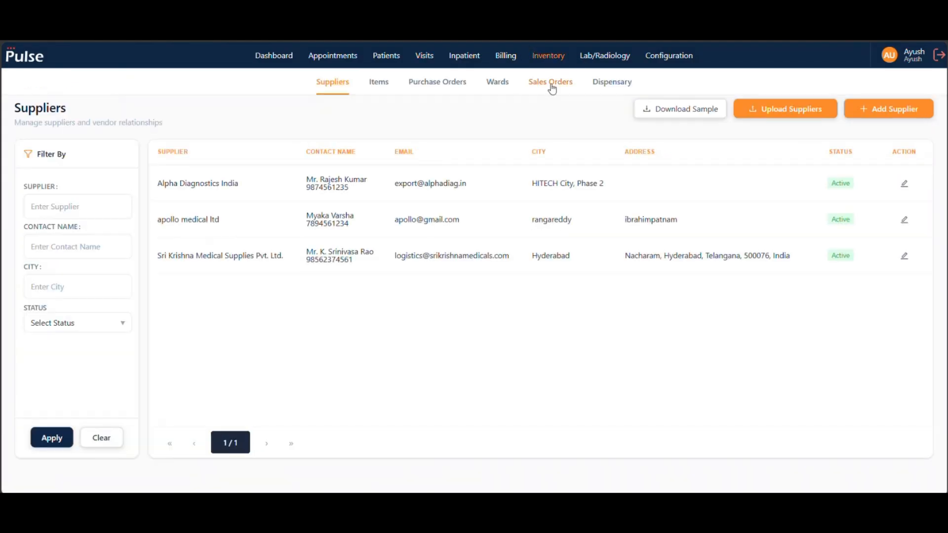
pyautogui.click(609, 84)
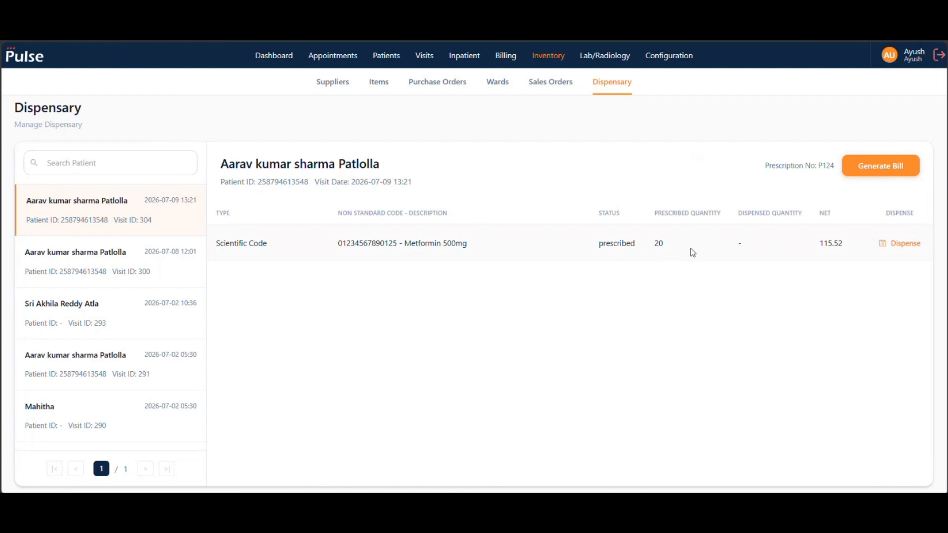
pyautogui.click(922, 245)
pyautogui.click(512, 313)
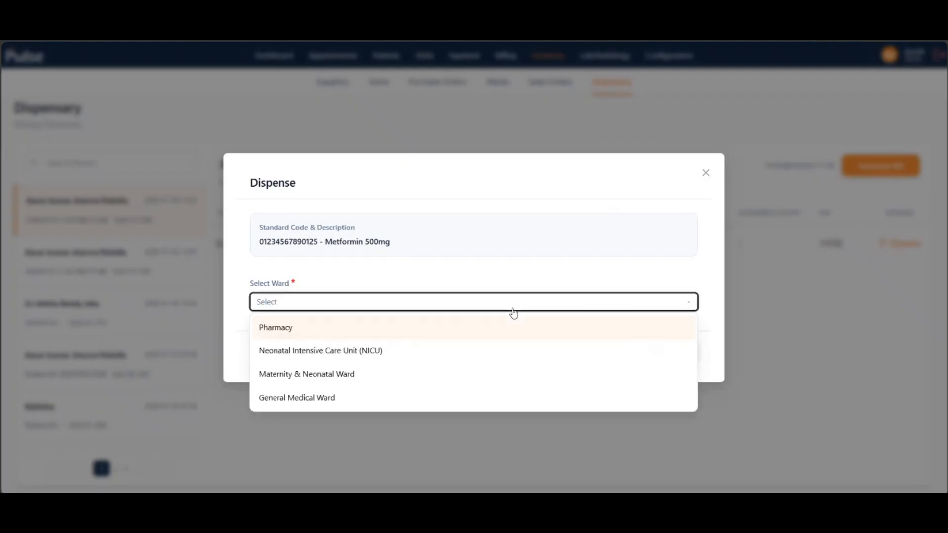
pyautogui.click(369, 328)
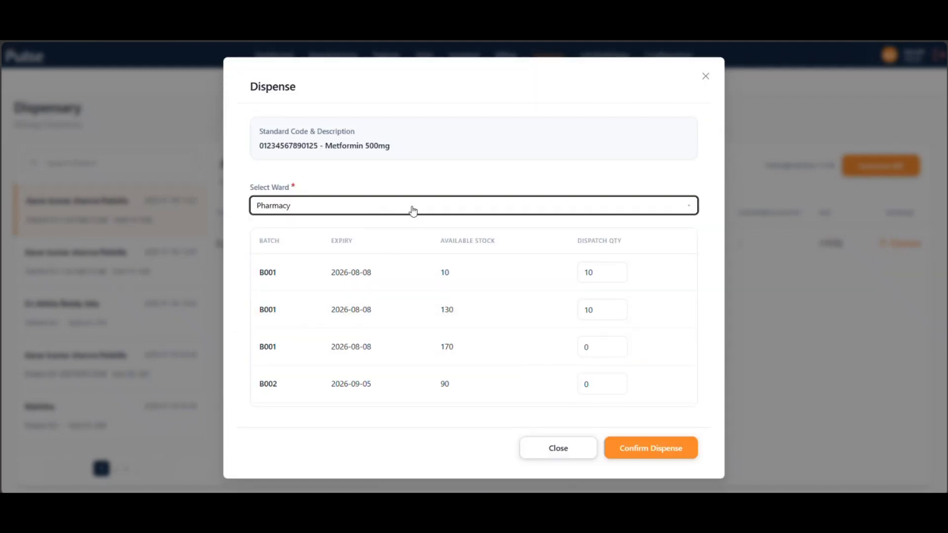
pyautogui.click(602, 274)
pyautogui.click(638, 452)
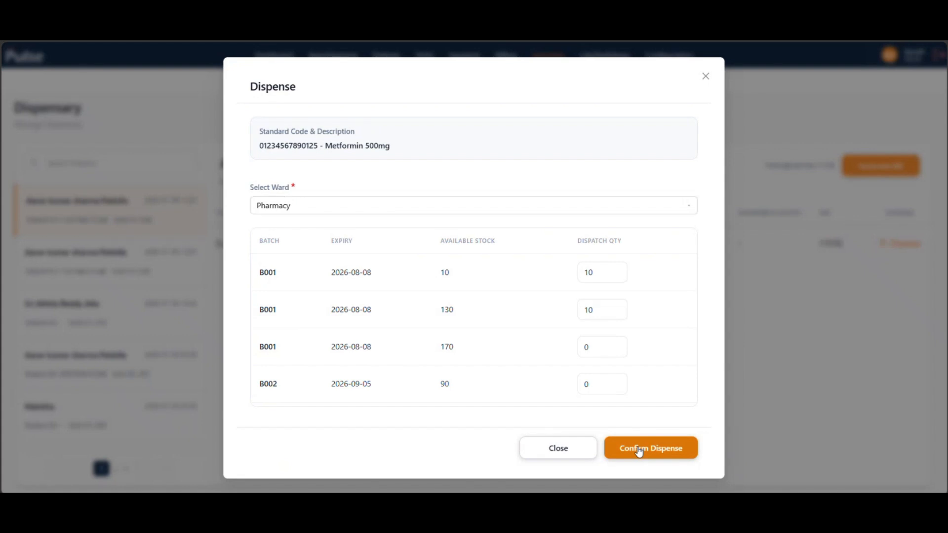
pyautogui.click(639, 452)
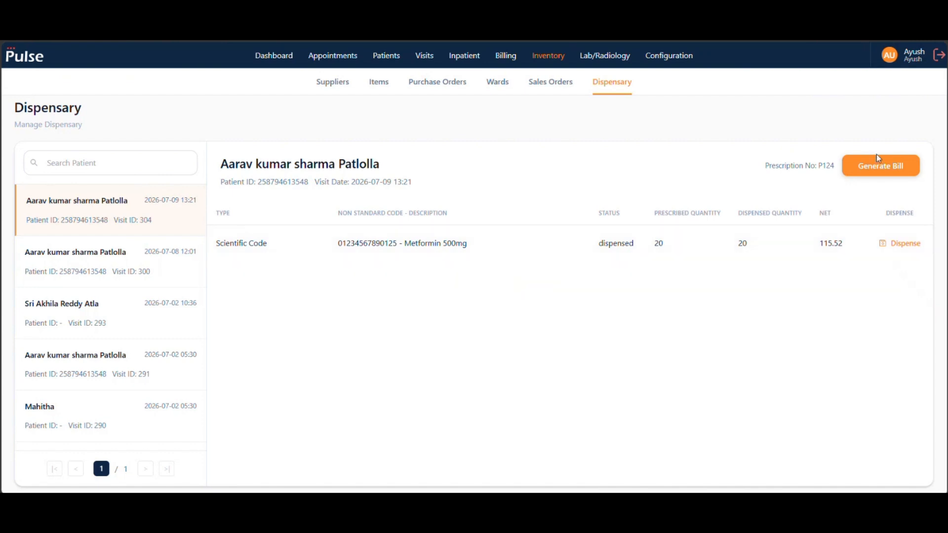
# - Generate the bill for the dispensed Metformin 500mg prescription and close it
pyautogui.click(872, 171)
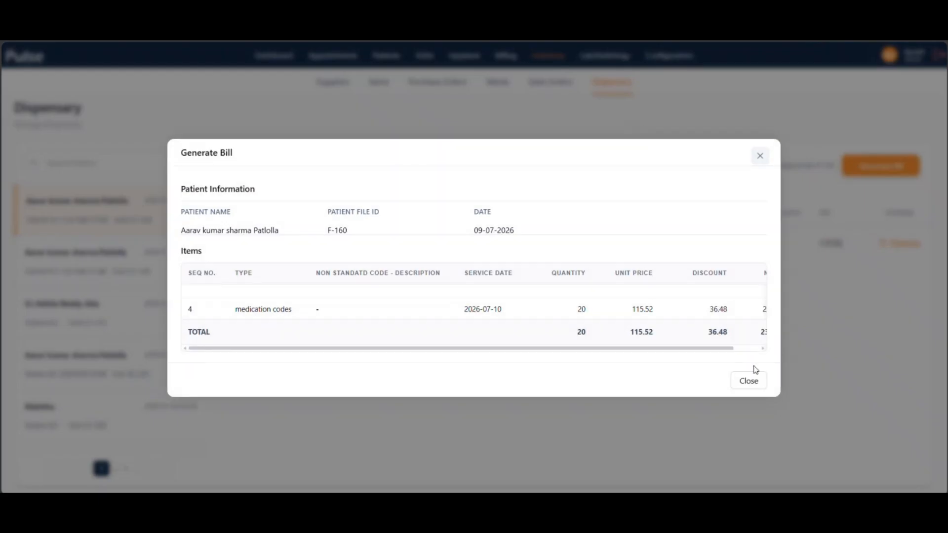
pyautogui.click(747, 380)
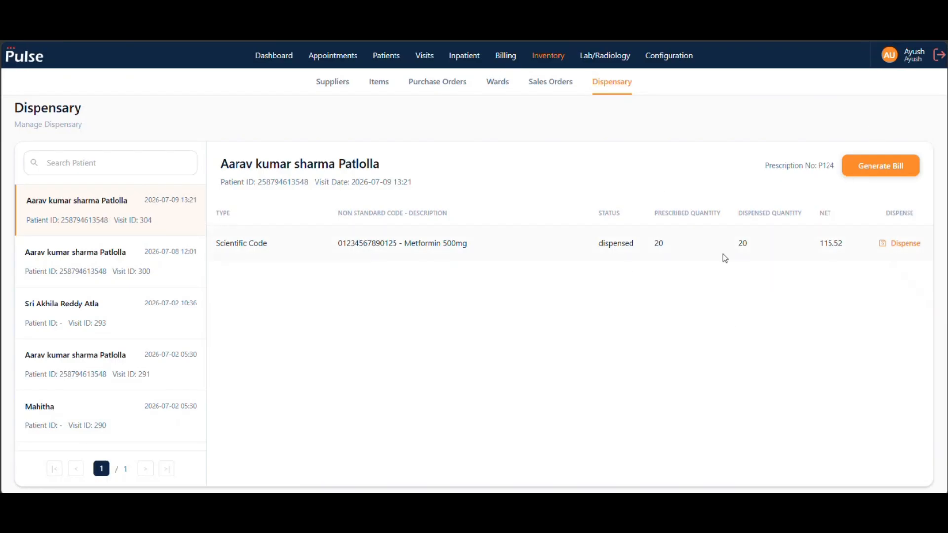
# - Add a Cash payment of 2310.4 to the newest unpaid OP bill, covering the dispensed medication, and save the changes
pyautogui.click(509, 59)
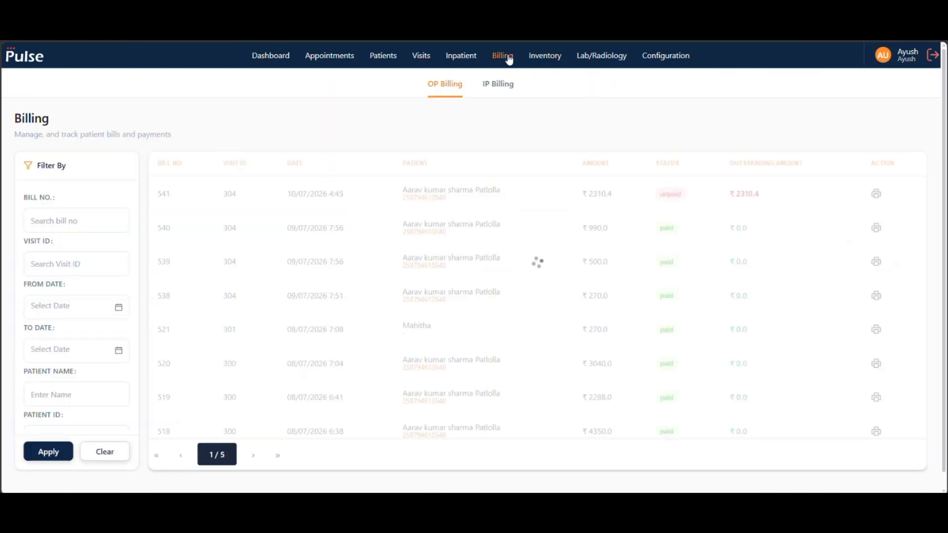
pyautogui.click(628, 214)
pyautogui.scroll(-4, 715, 364)
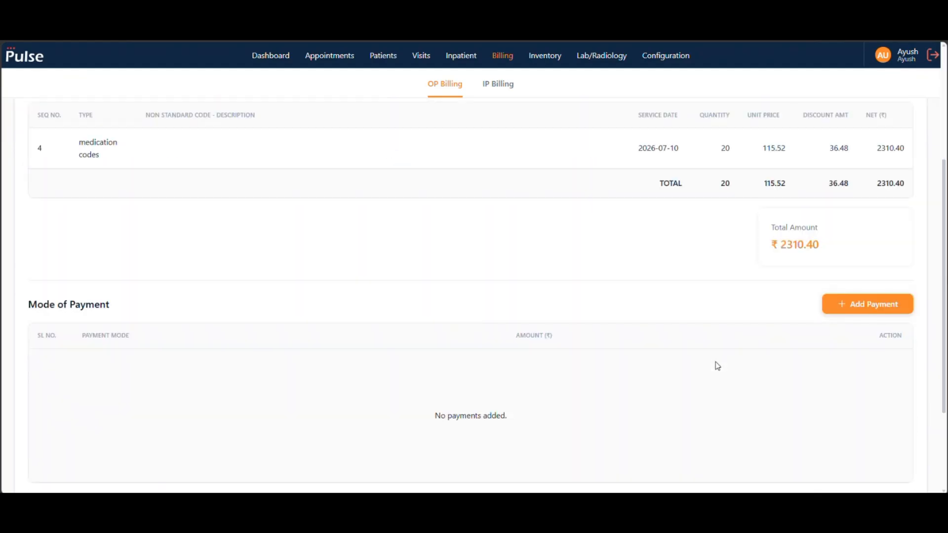
pyautogui.click(874, 304)
pyautogui.scroll(-1, 830, 305)
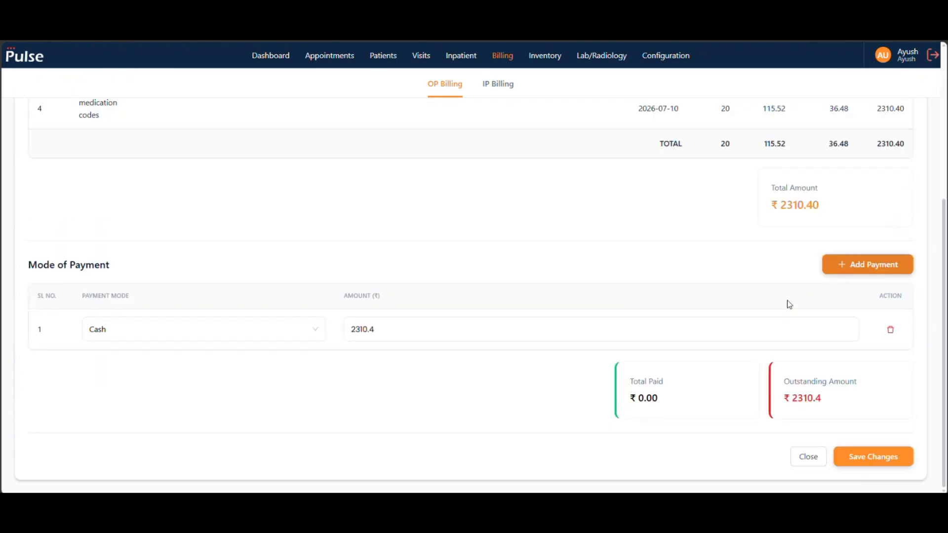
pyautogui.click(900, 457)
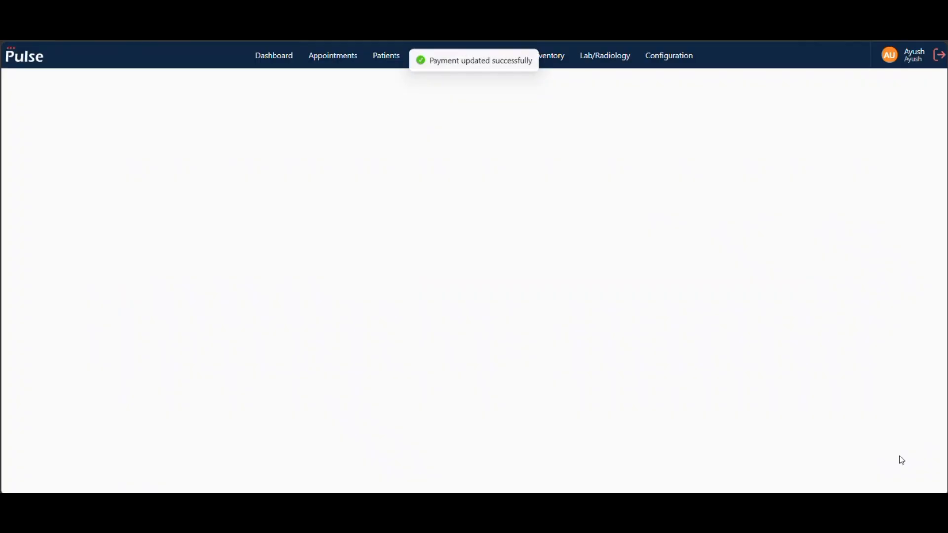
# - Return to the Suppliers list of the inventory module
pyautogui.click(550, 57)
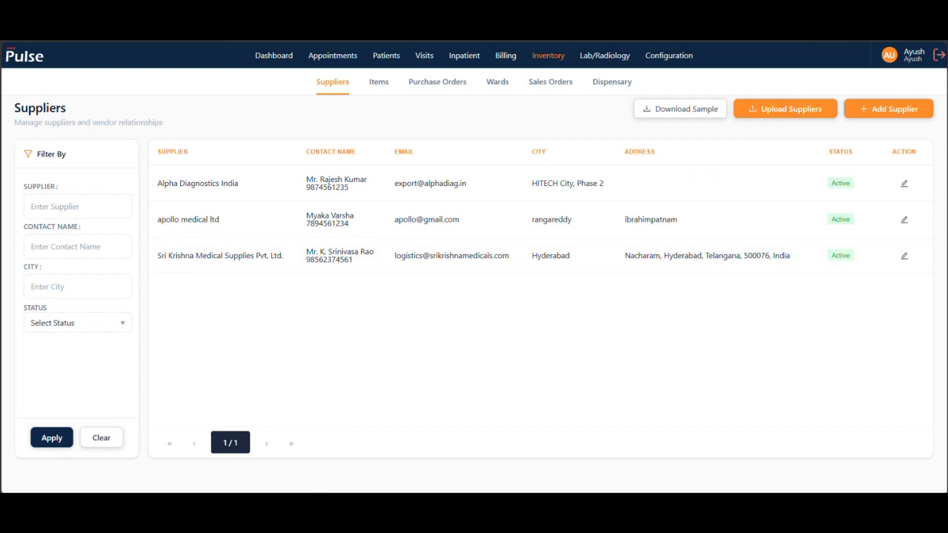
pyautogui.click(570, 428)
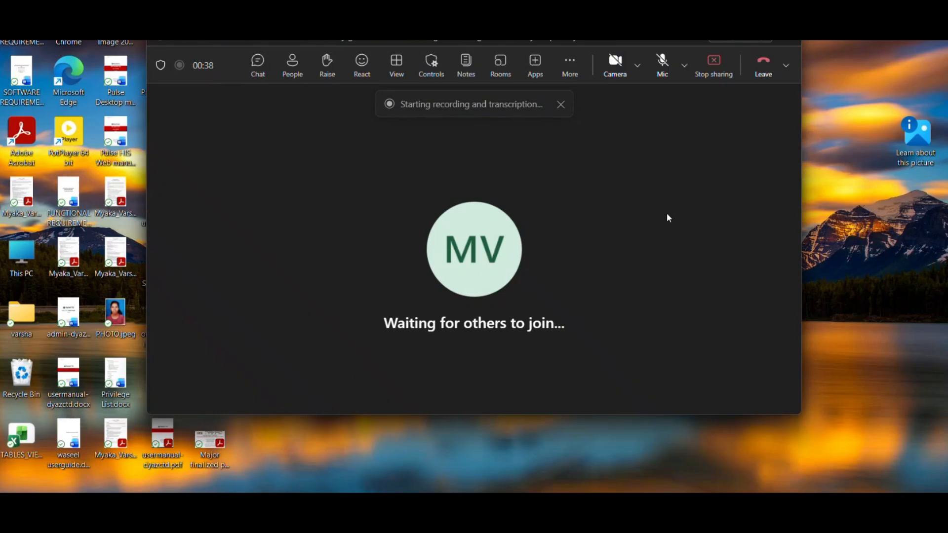